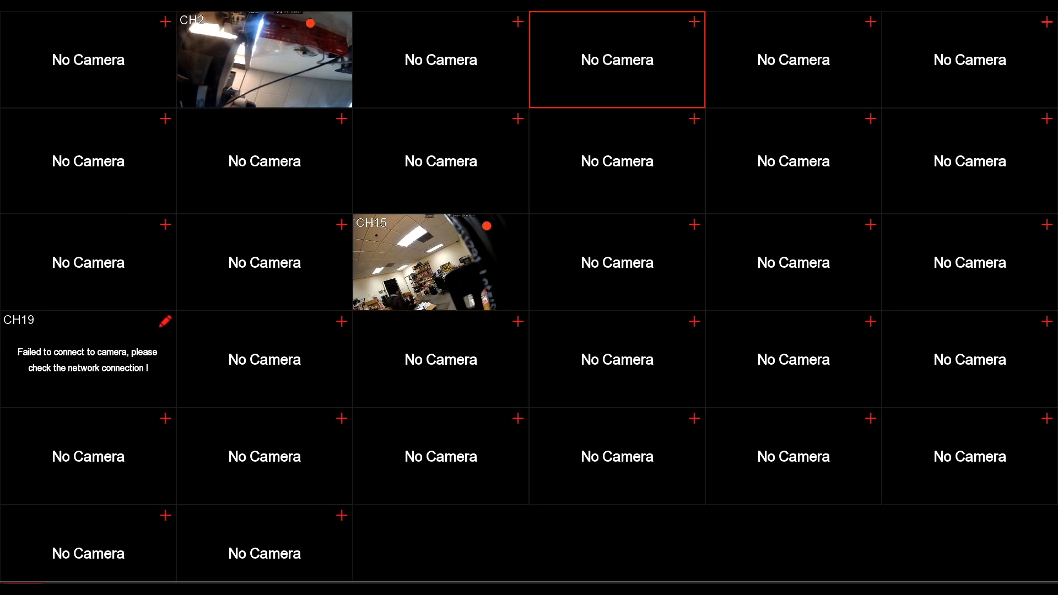
- Open the recorder's FTP settings in its network setup
left_click(21, 588)
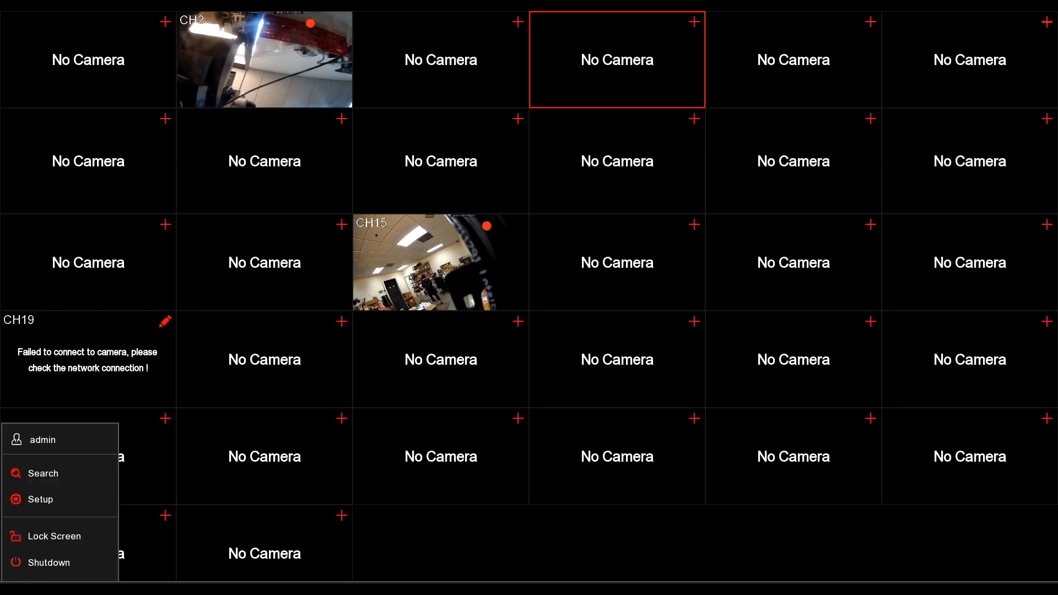
left_click(54, 500)
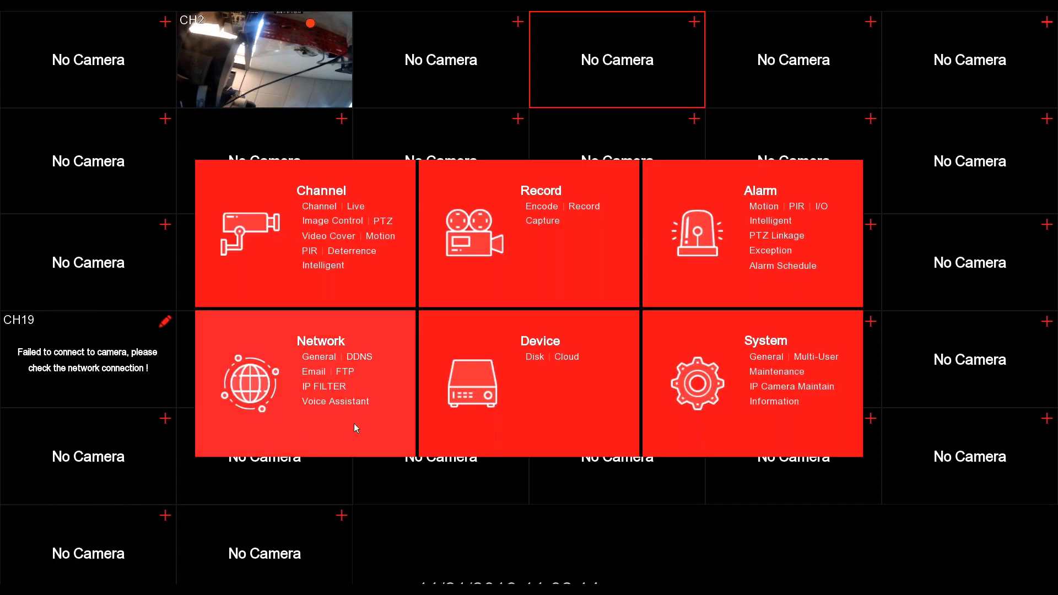
left_click(342, 372)
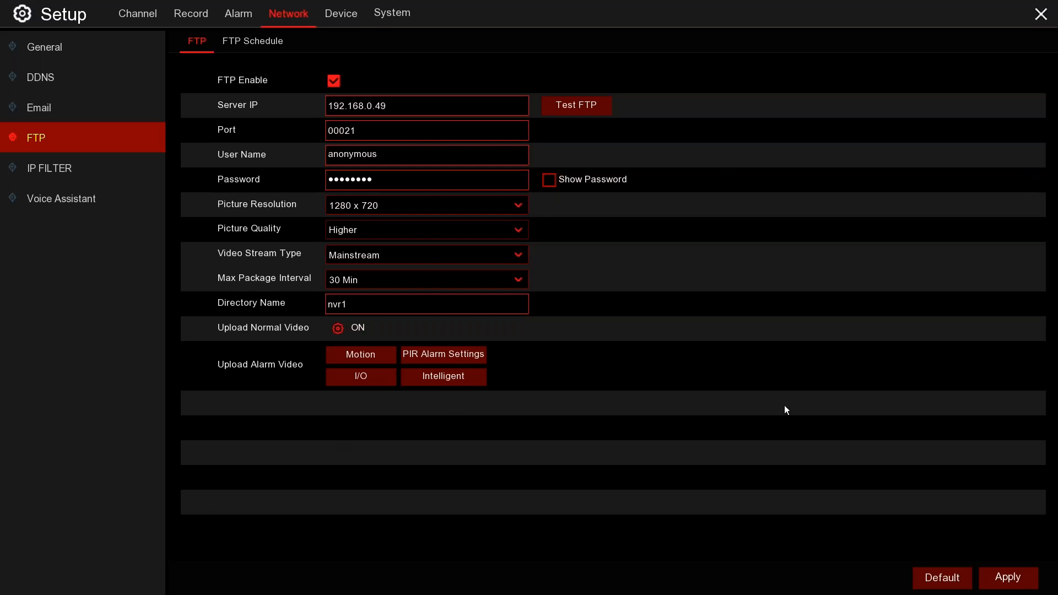
- Switch to the Windows PC and open Internet Information Services (IIS) Manager, moving its window clear of the screen edge
mouse_move(965, 13)
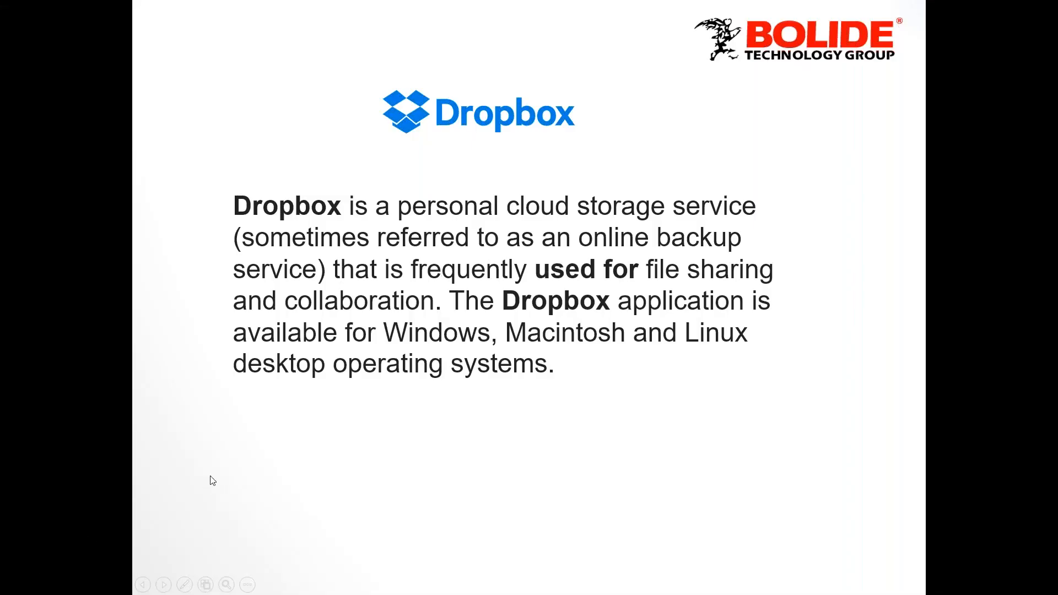
key("super")
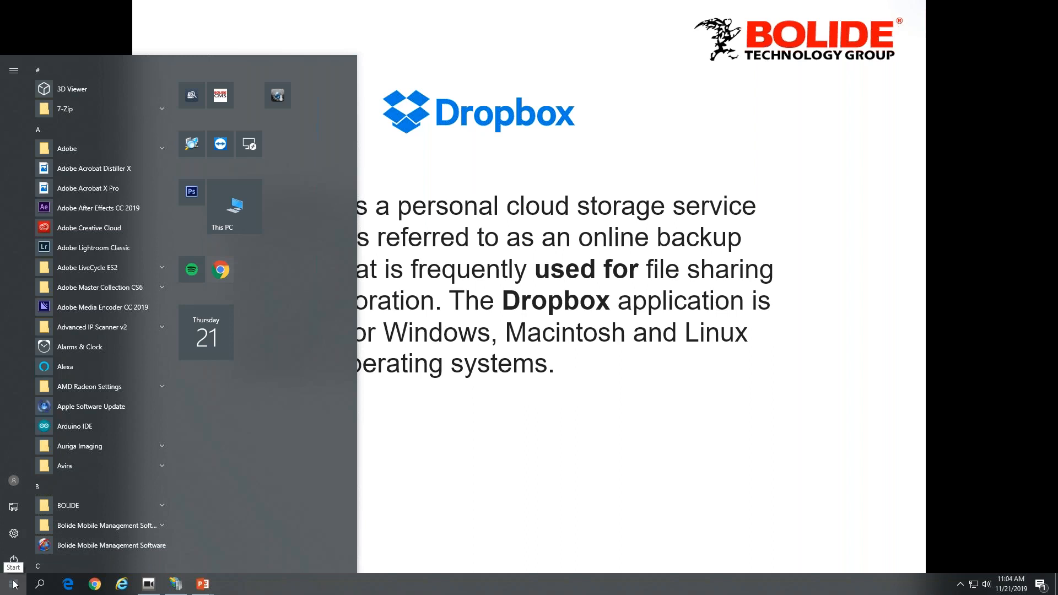
scroll(114, 480, "down", 20)
scroll(114, 480, "down", 5)
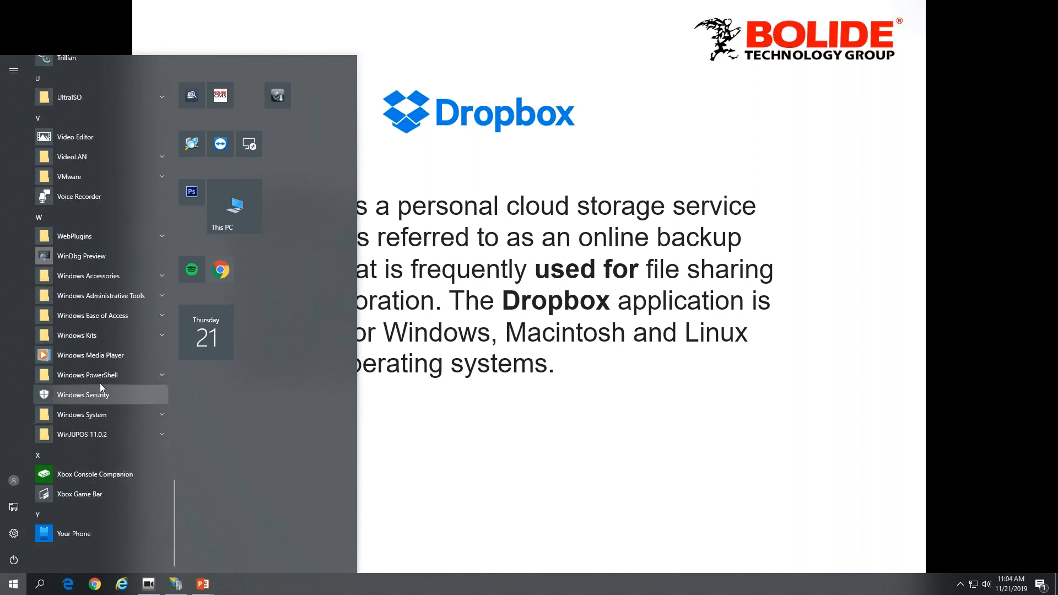
left_click(116, 297)
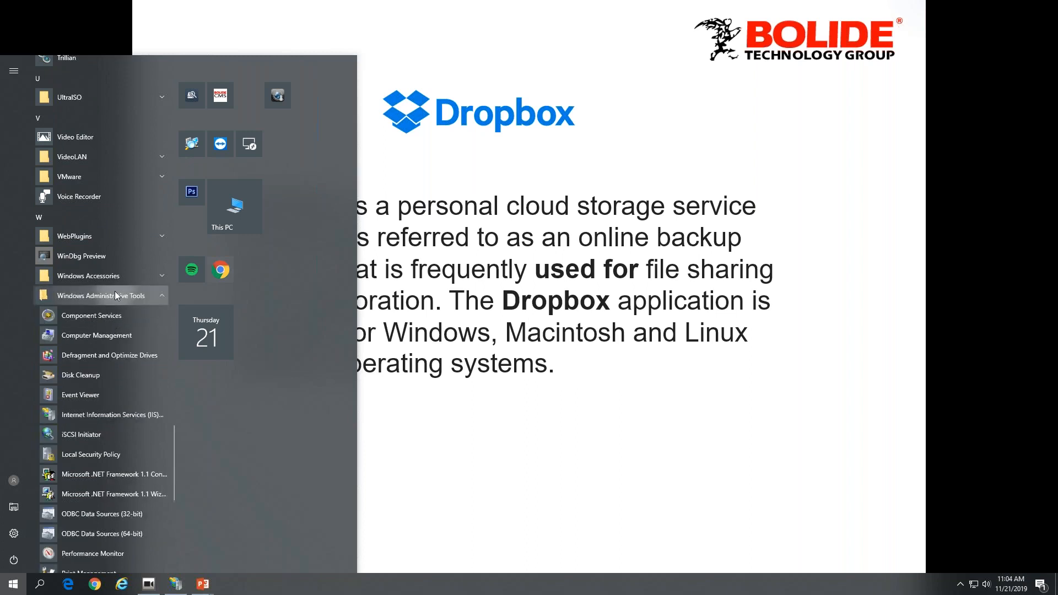
left_click(130, 418)
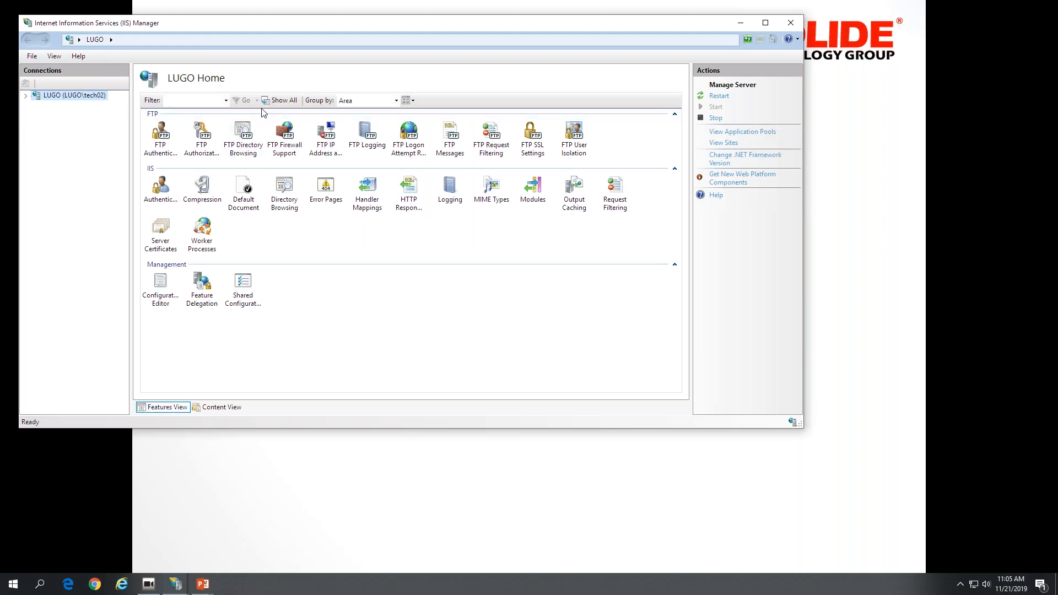
left_click_drag(279, 25, 365, 31)
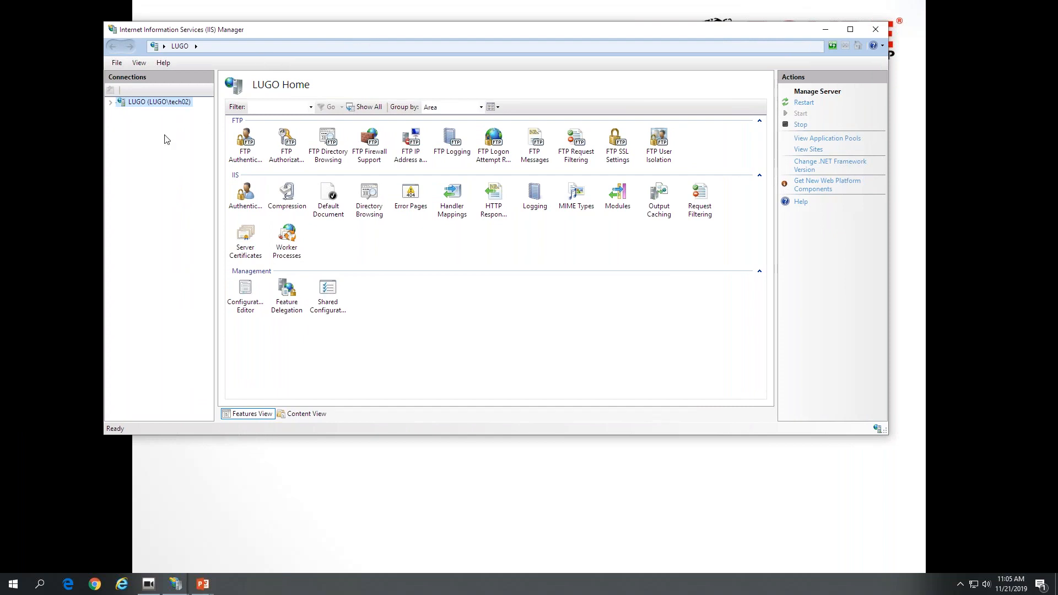
- Start adding a new FTP site on the local server and name it nvr2
left_click(110, 102)
right_click(145, 103)
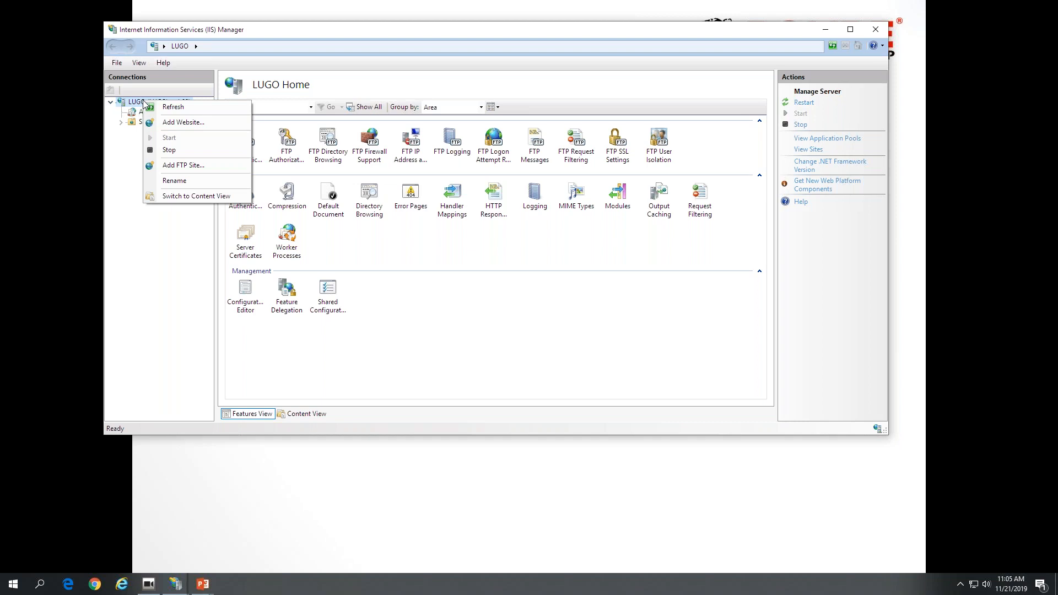
left_click(208, 165)
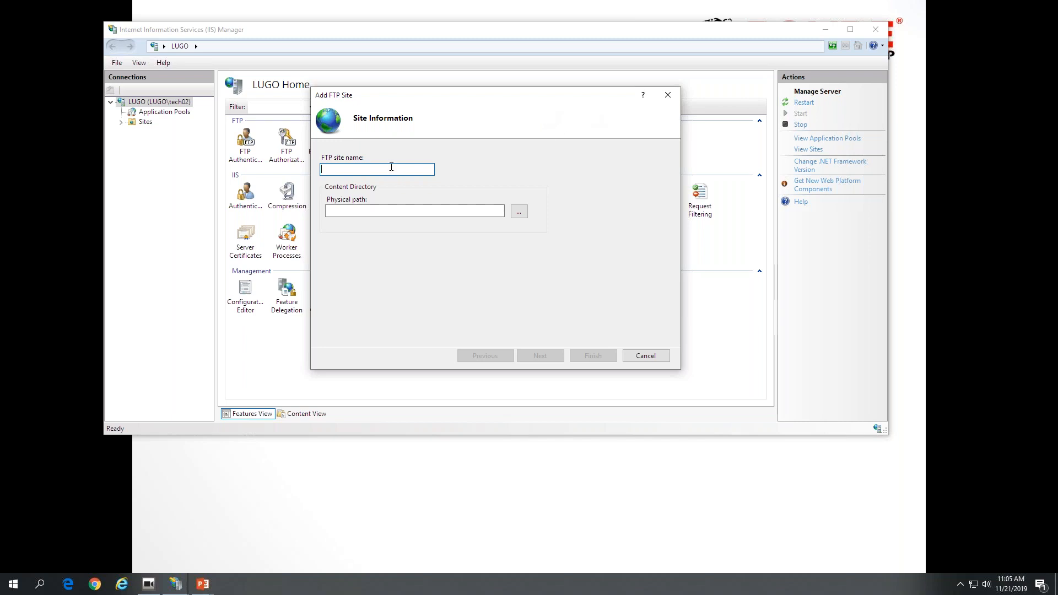
type("nvr2")
- Set the site's physical path to the NVR folder on the E: drive and continue to the binding settings
left_click(518, 212)
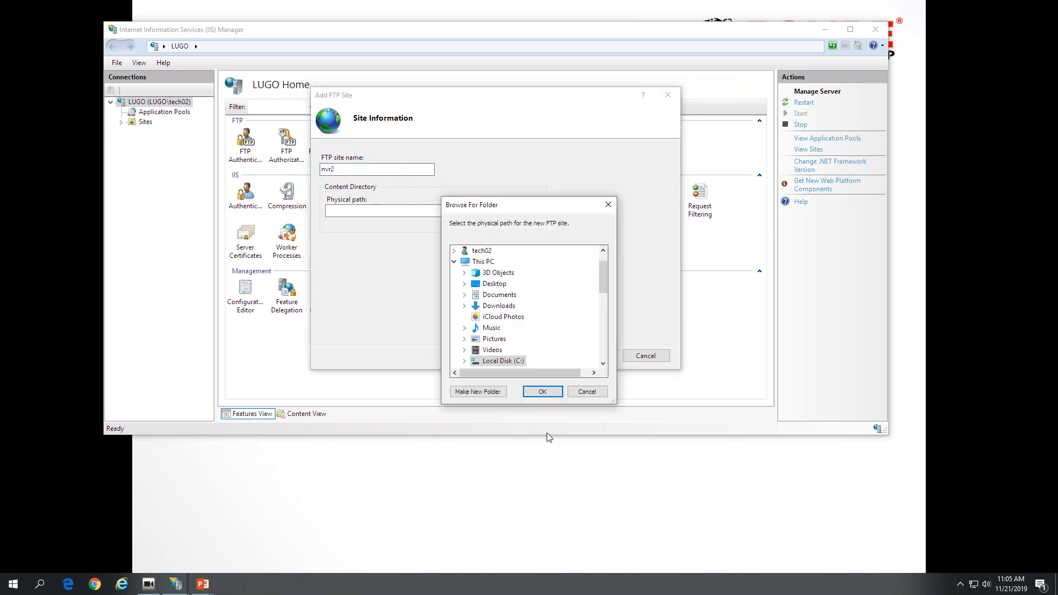
scroll(535, 349, "down", 3)
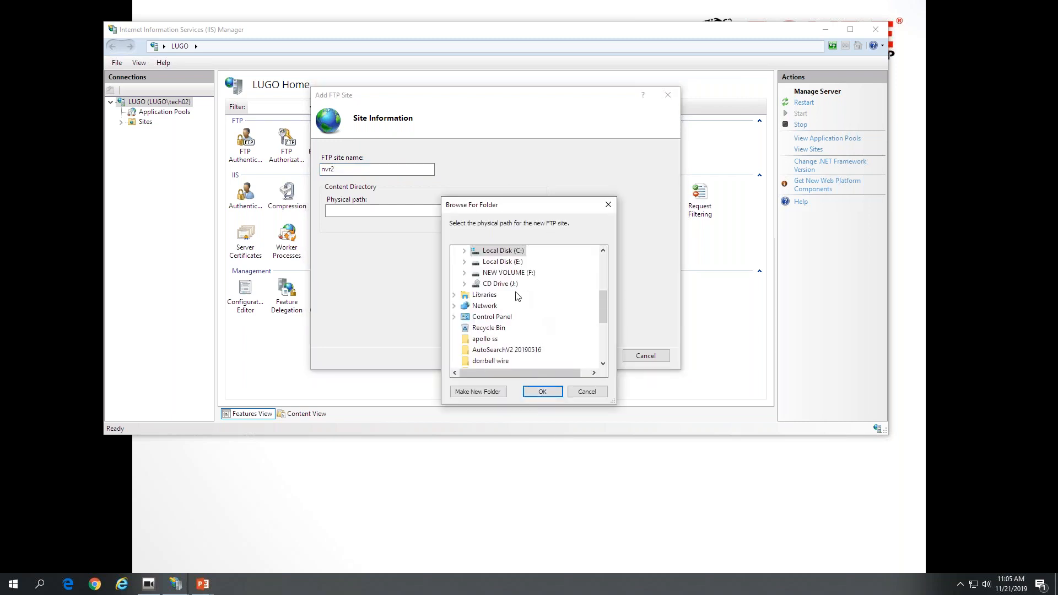
left_click(464, 261)
scroll(512, 300, "down", 4)
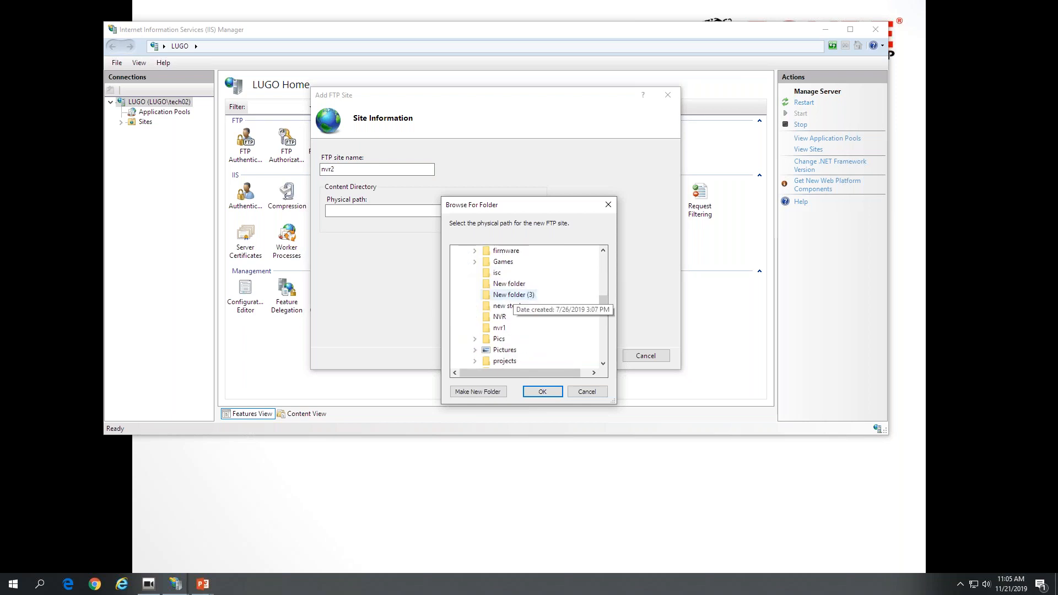
left_click(500, 317)
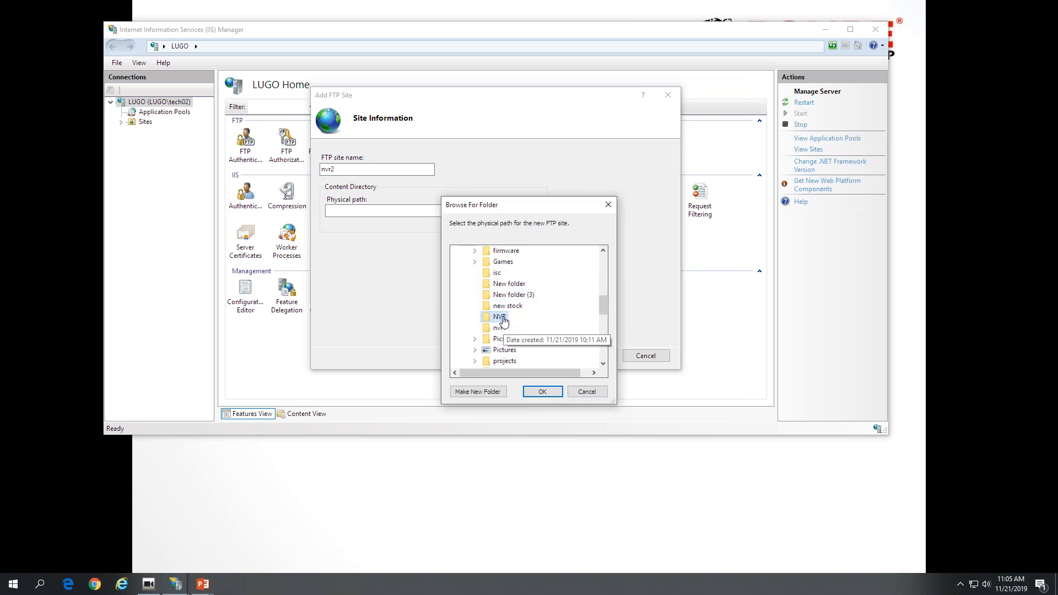
left_click(542, 391)
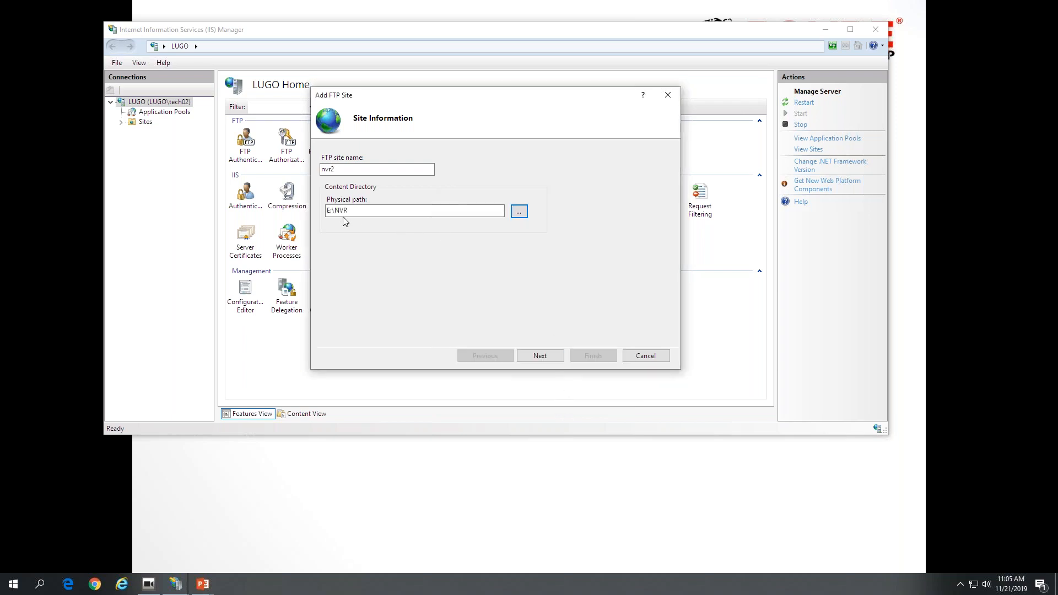
left_click(540, 355)
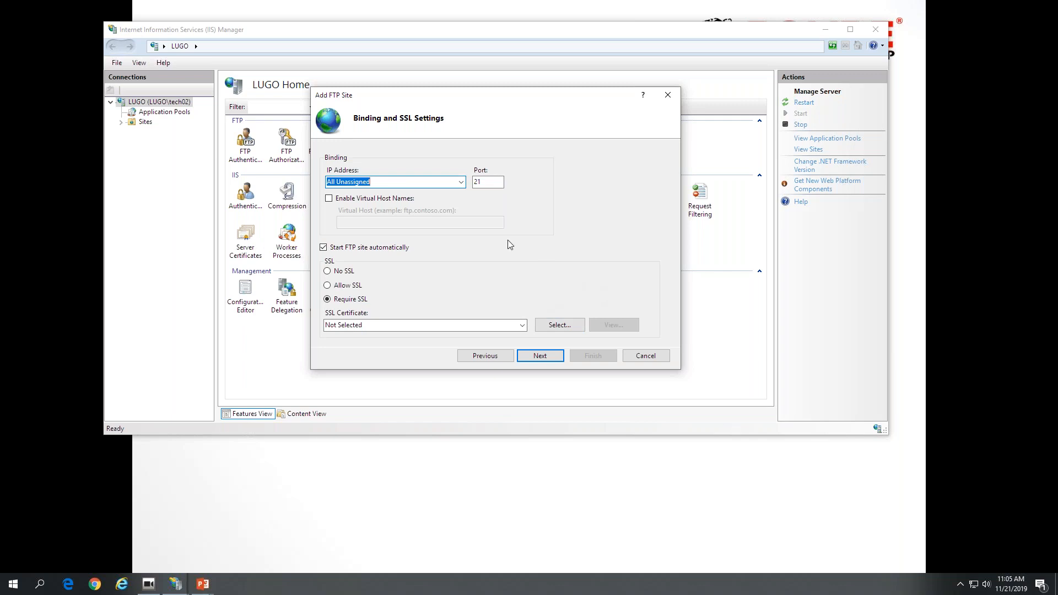
- Bind the FTP site to IP address 192.168.0.49 with No SSL and continue to the authentication settings
left_click(460, 182)
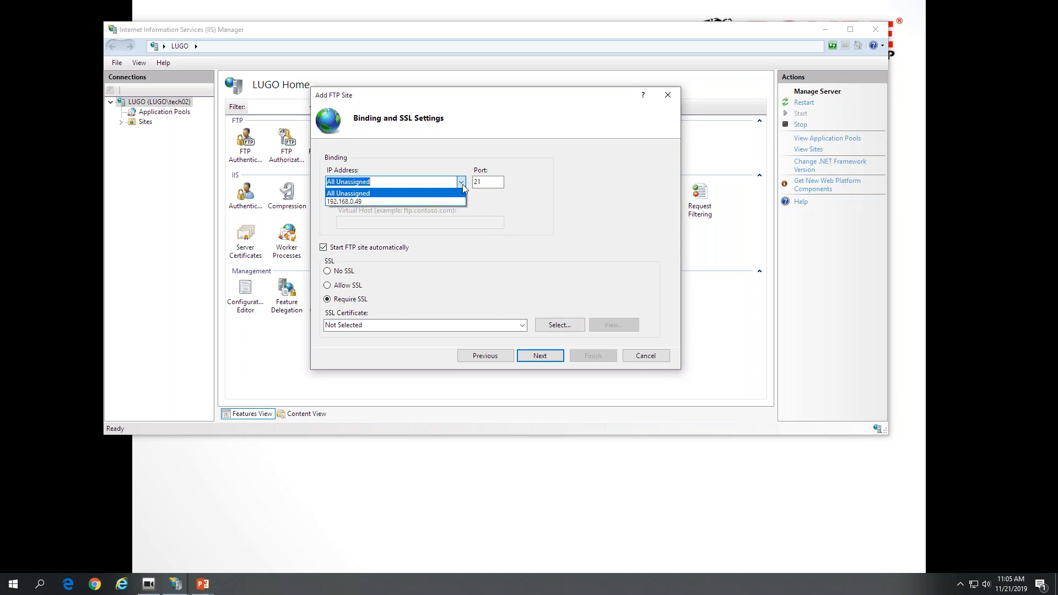
left_click(388, 202)
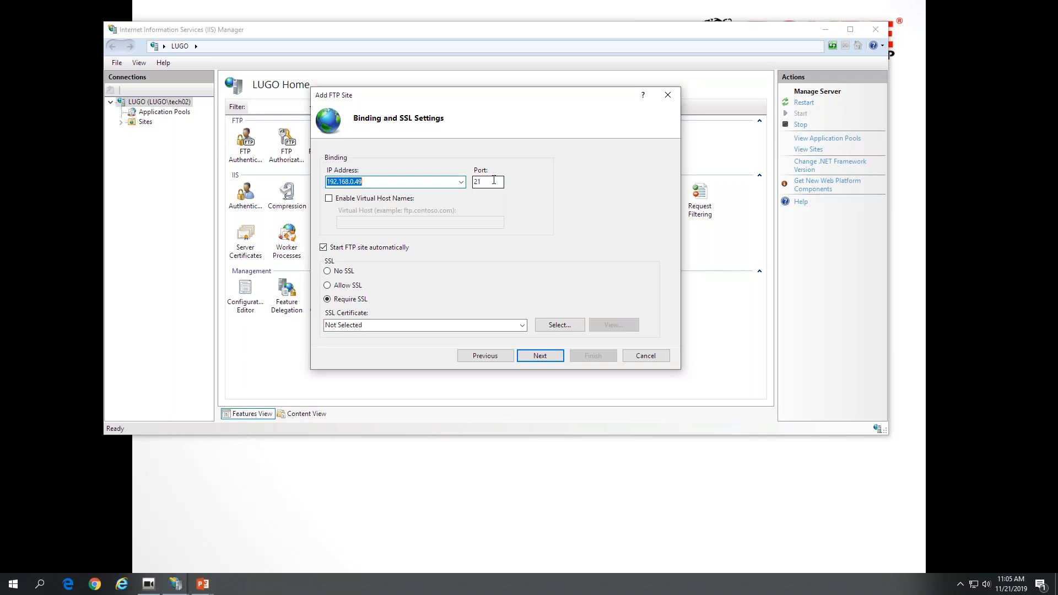
left_click(327, 271)
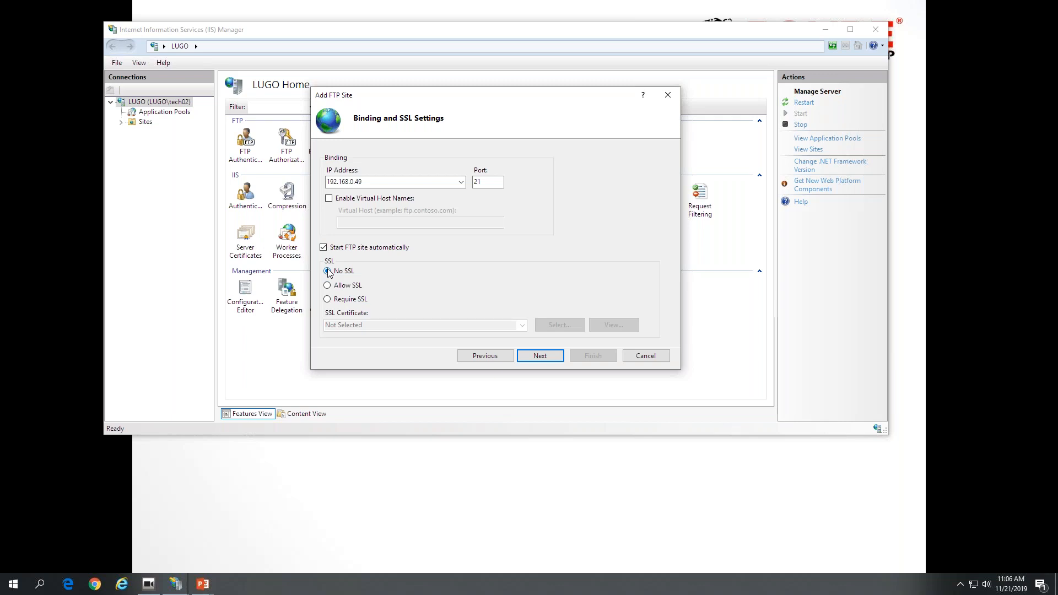
left_click(546, 357)
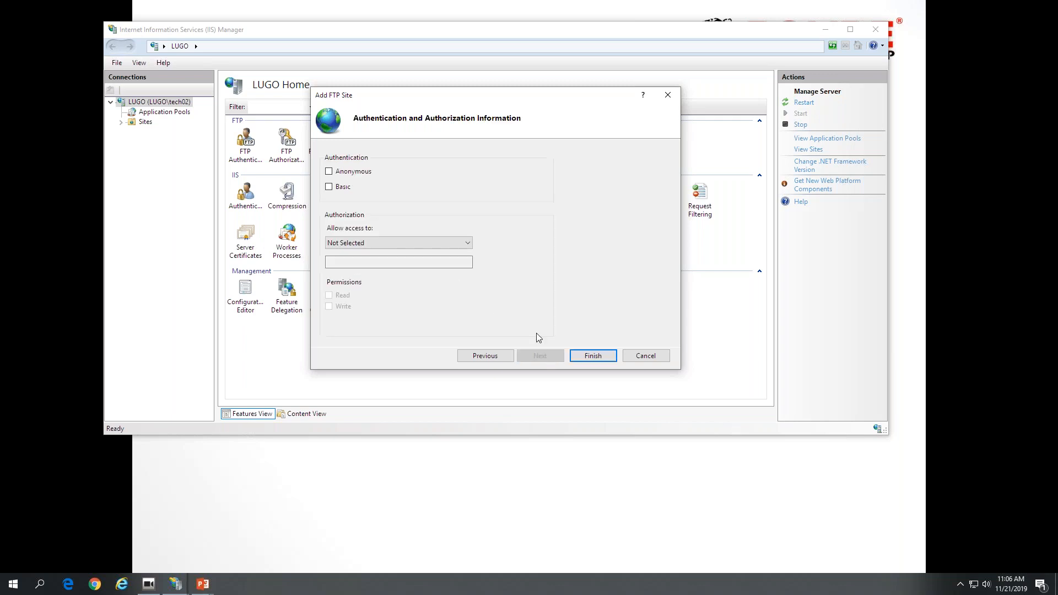
- Enable Anonymous and Basic authentication, allow all users Read and Write access, and finish creating the FTP site
left_click(328, 171)
left_click(328, 187)
left_click(463, 243)
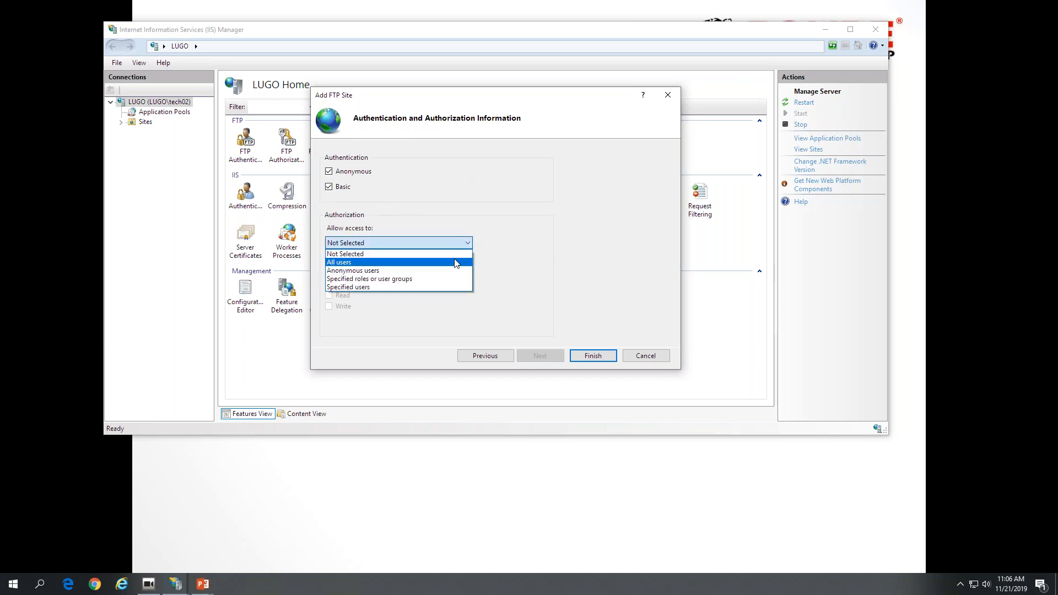
left_click(451, 262)
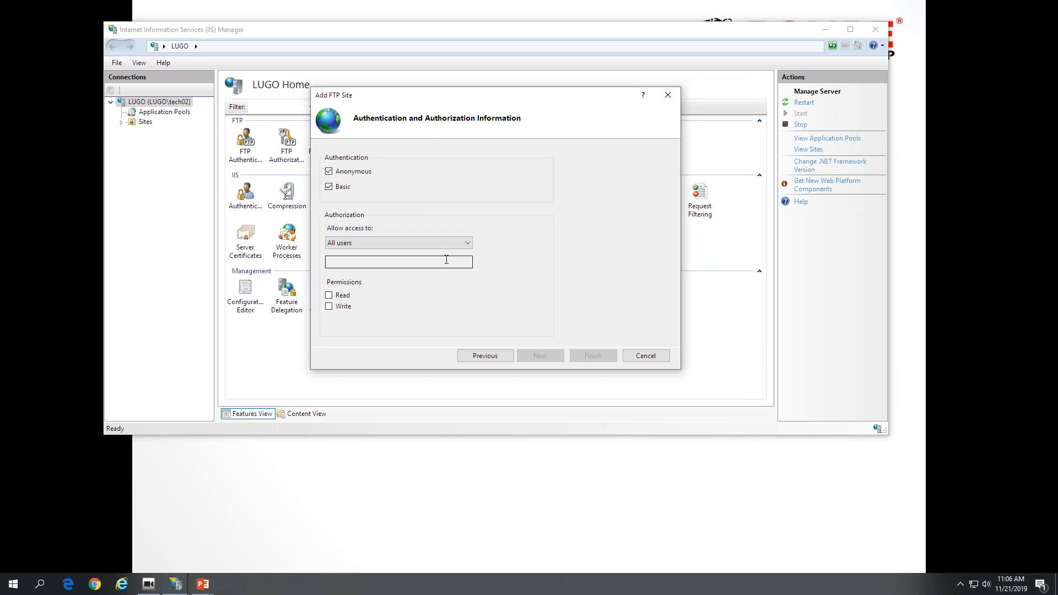
left_click(338, 296)
left_click(341, 309)
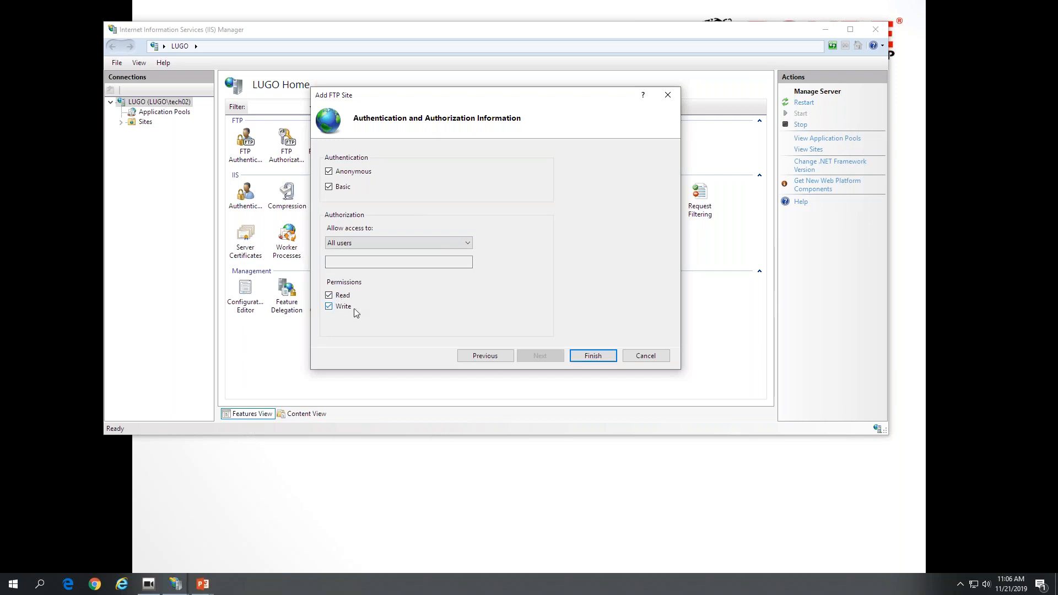
left_click(588, 355)
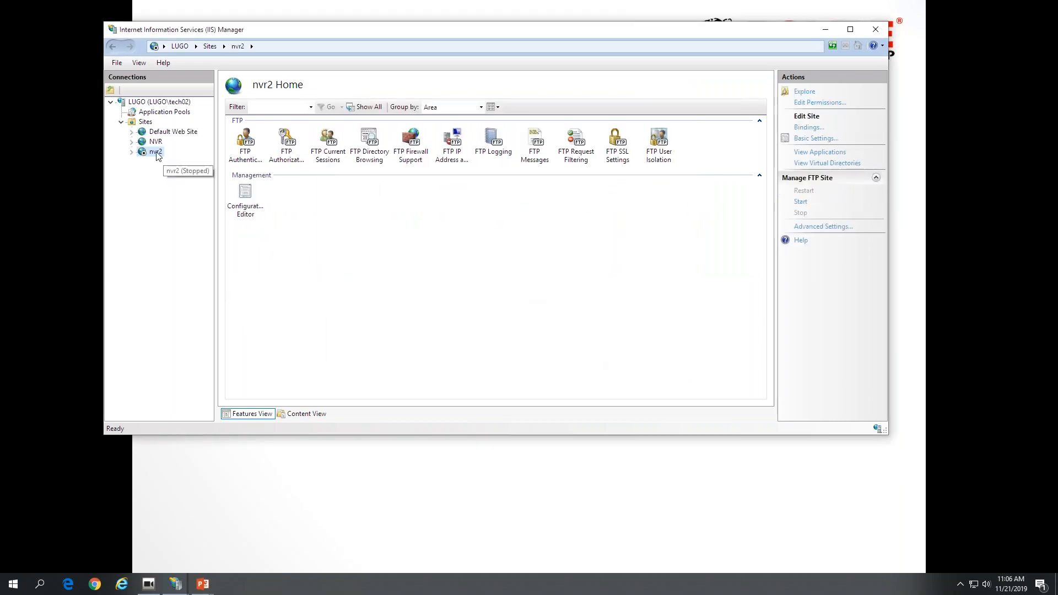
- Try to start the nvr2 FTP site, then select the existing NVR site
right_click(158, 155)
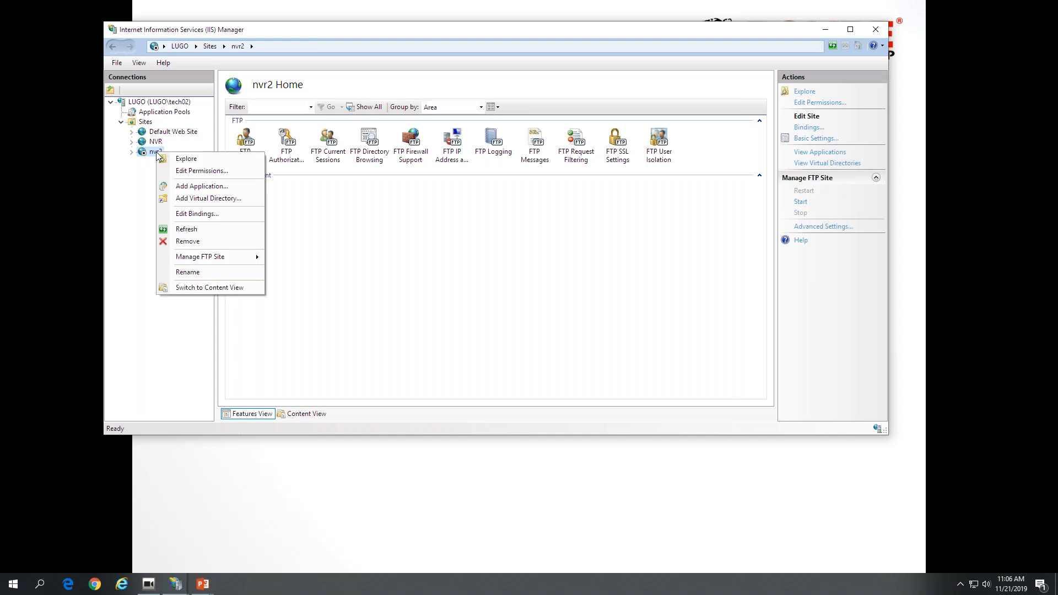
left_click(851, 201)
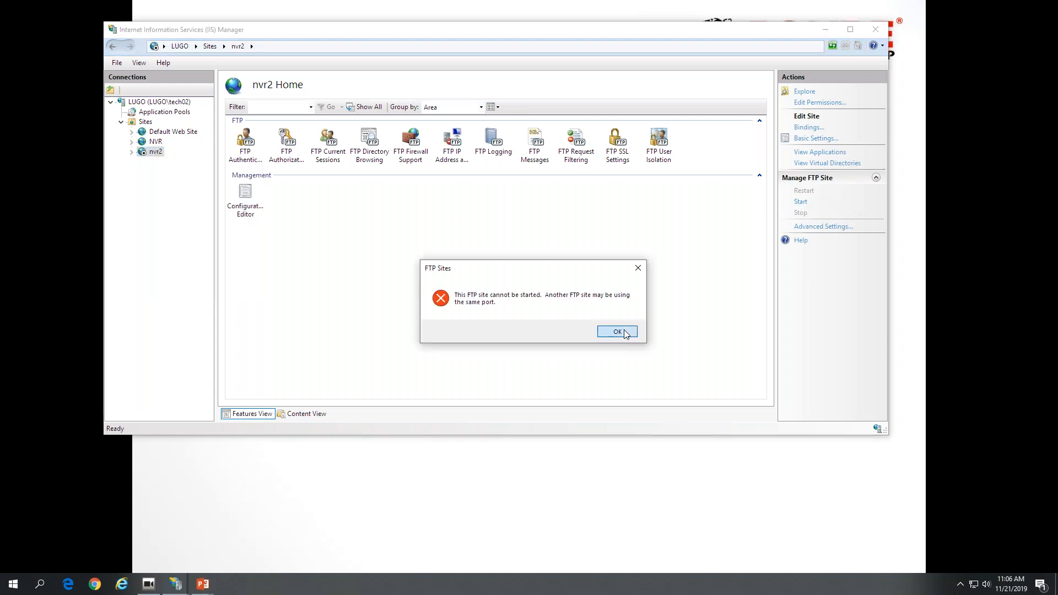
left_click(625, 331)
left_click(156, 141)
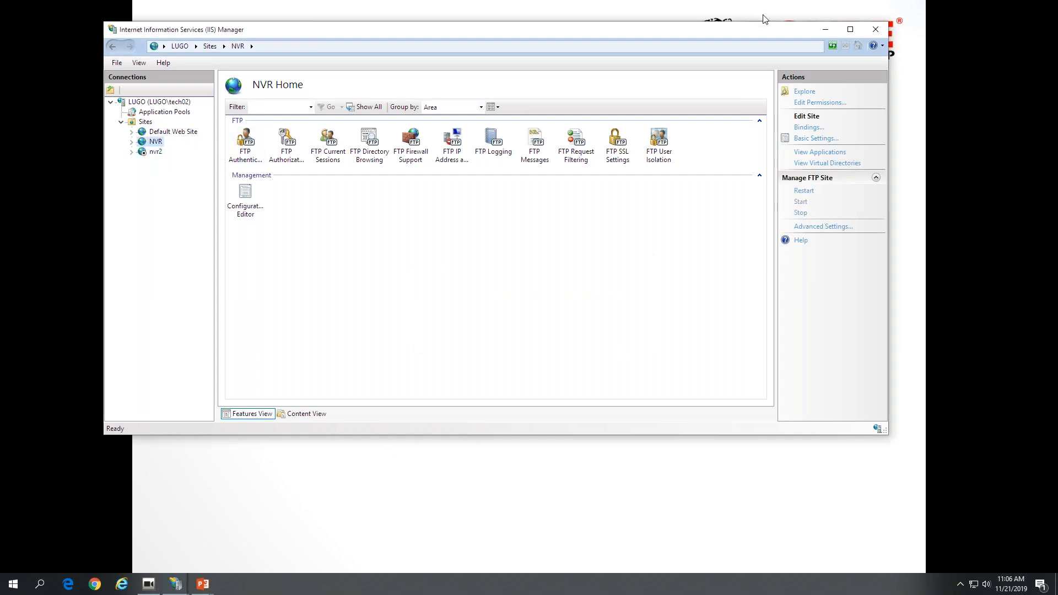
- Return to the recorder's FTP settings through Stream Catcher and reveal the FTP password
left_click(828, 31)
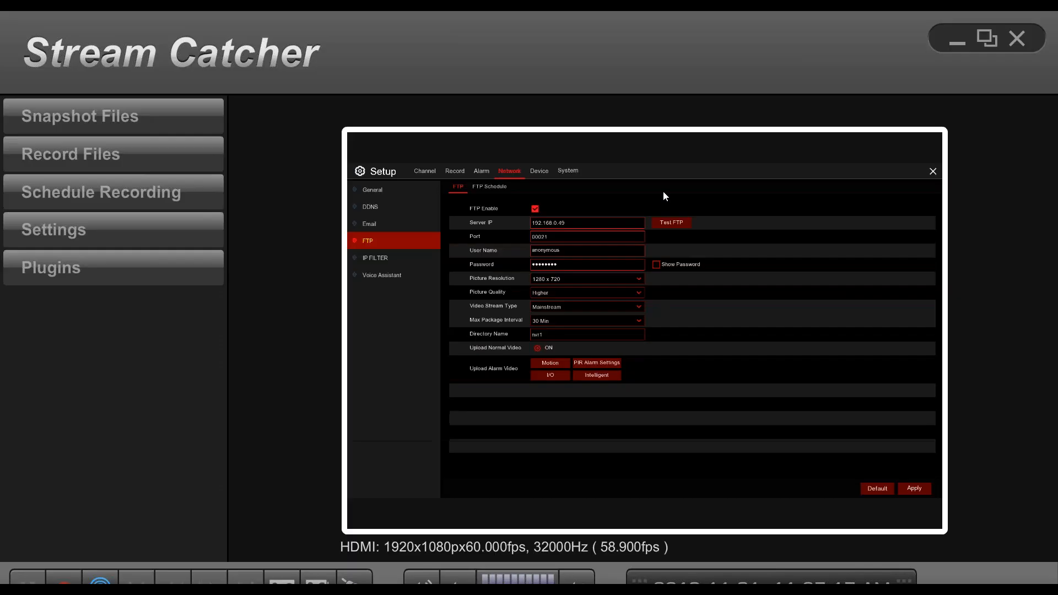
left_click(767, 173)
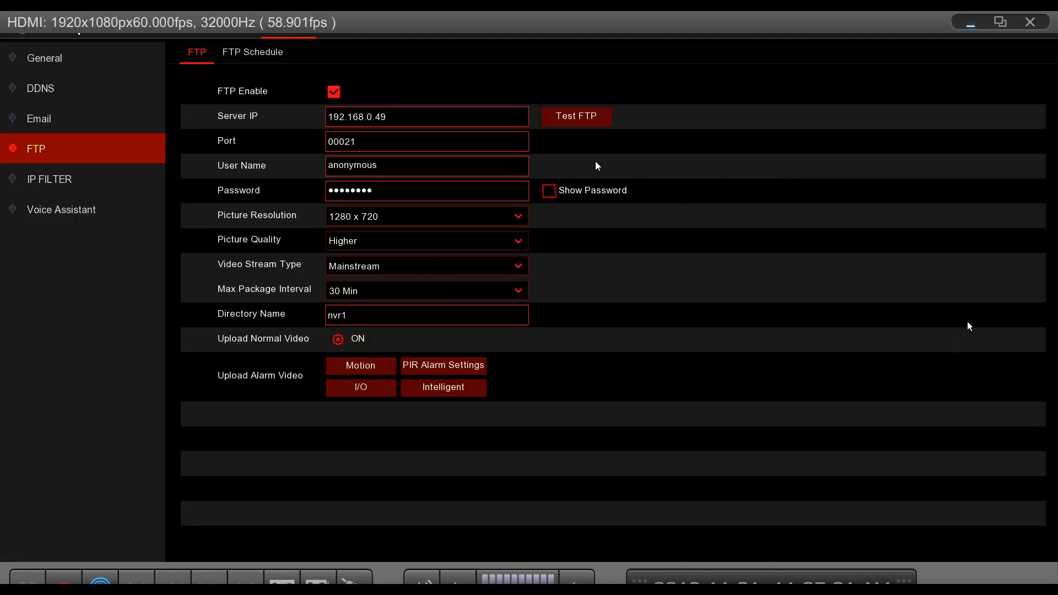
left_click(550, 191)
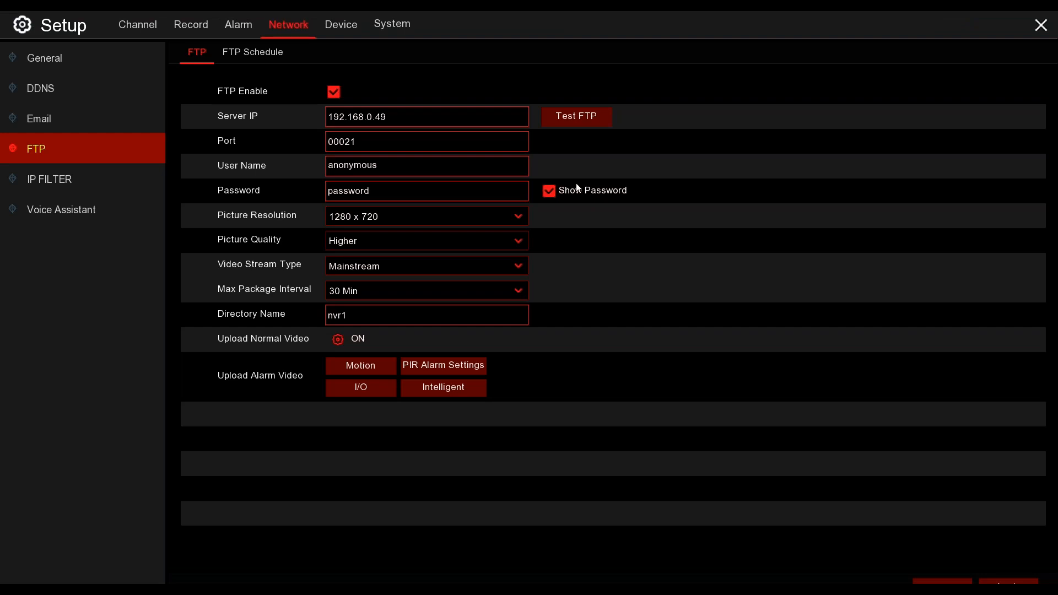
- Check the available picture resolutions without changing the selection, and set the FTP picture quality to Highest
left_click(518, 218)
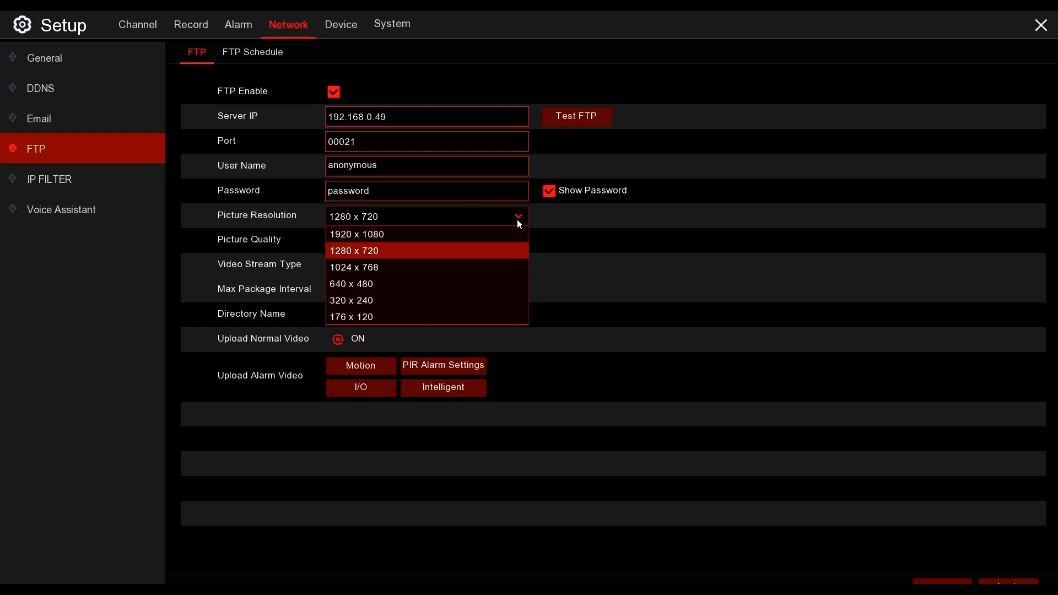
left_click(589, 231)
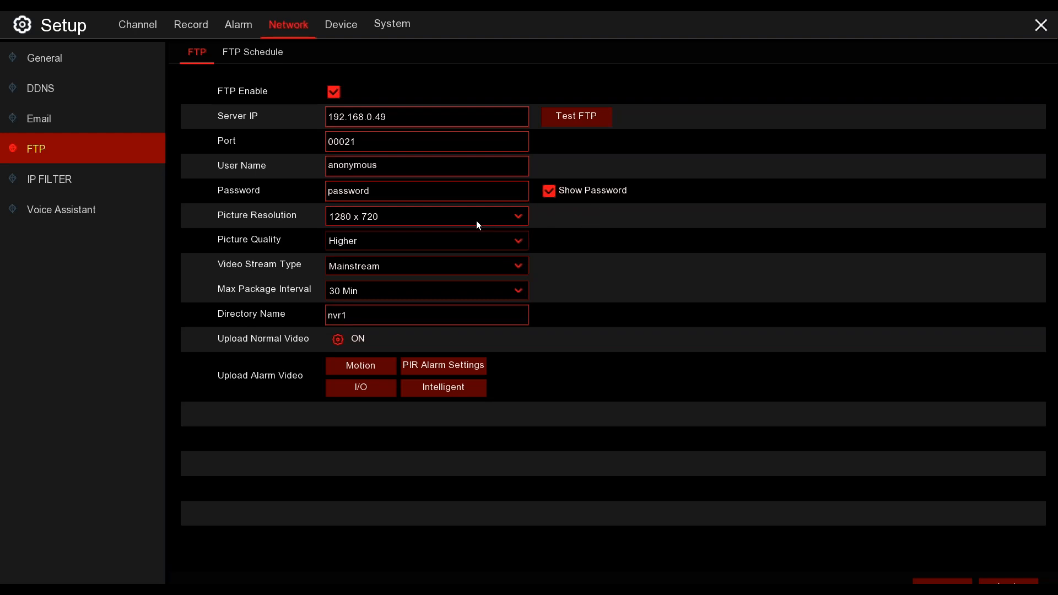
left_click(477, 245)
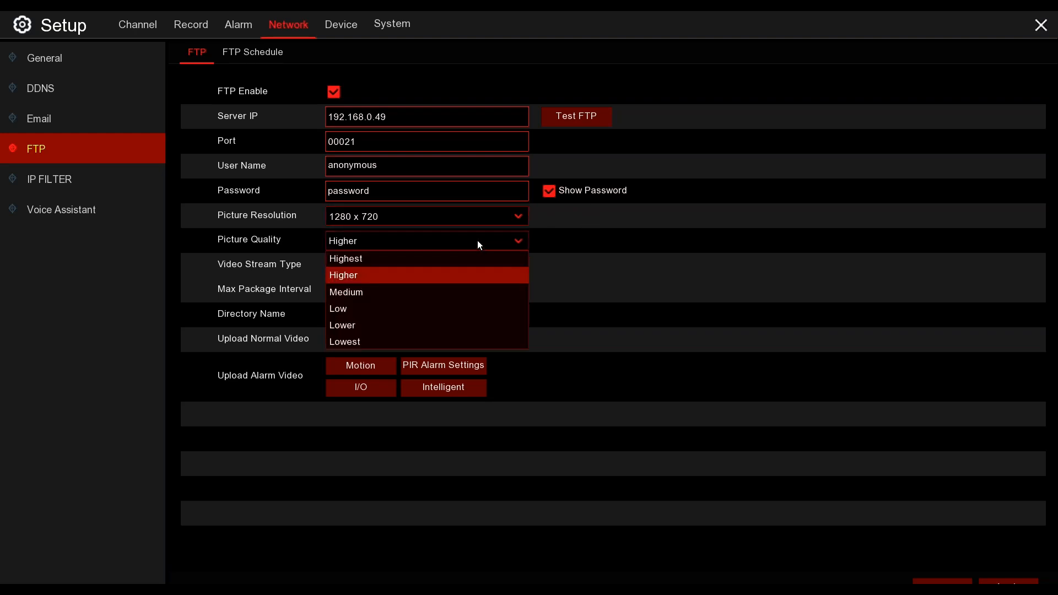
left_click(447, 259)
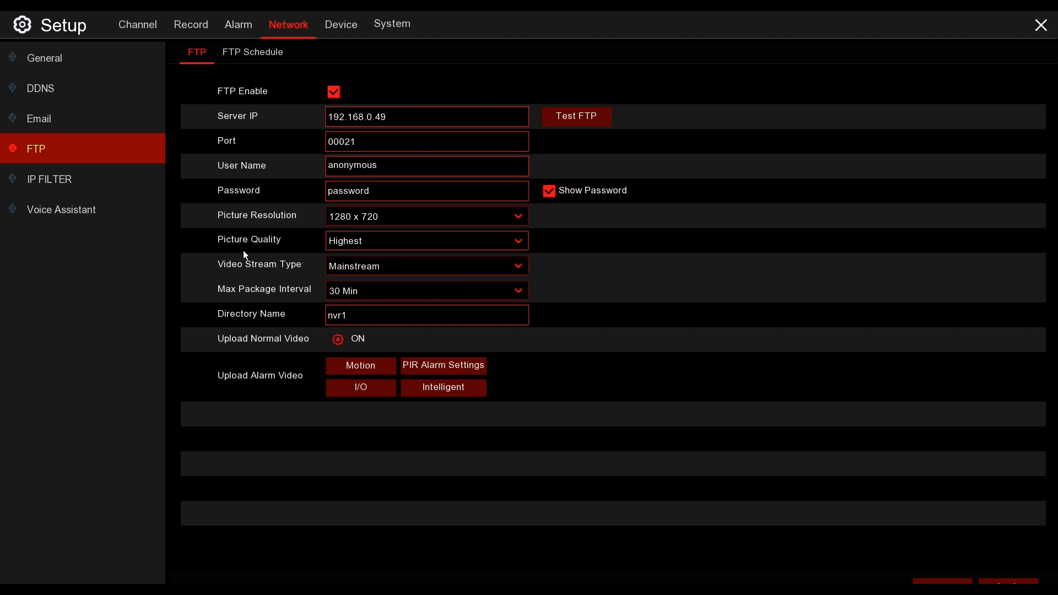
- Review the channels included in normal video upload and the per-channel FTP picture and video upload options for motion alarms
left_click(340, 340)
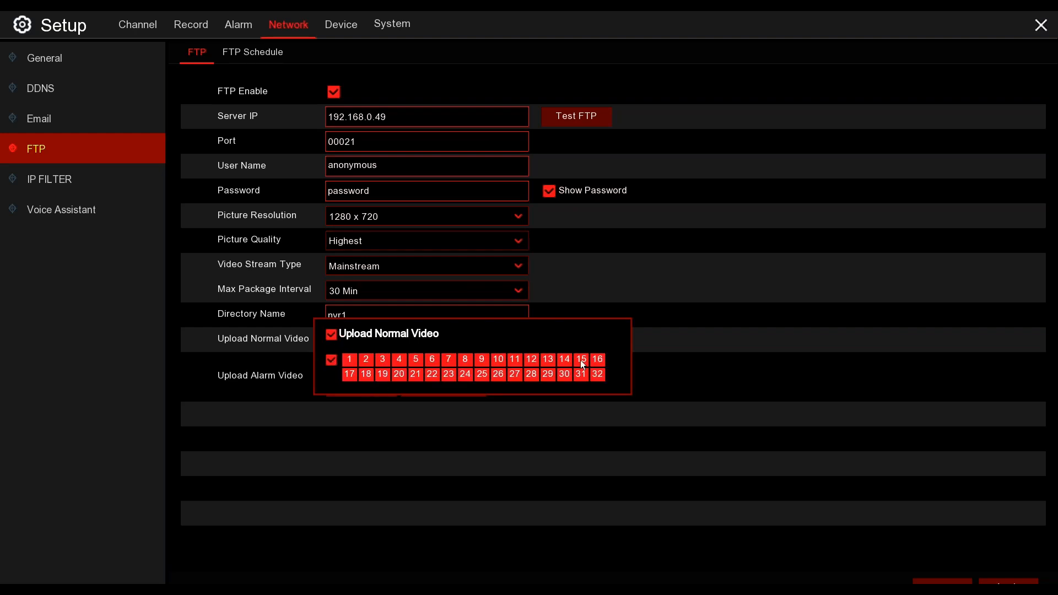
left_click(728, 345)
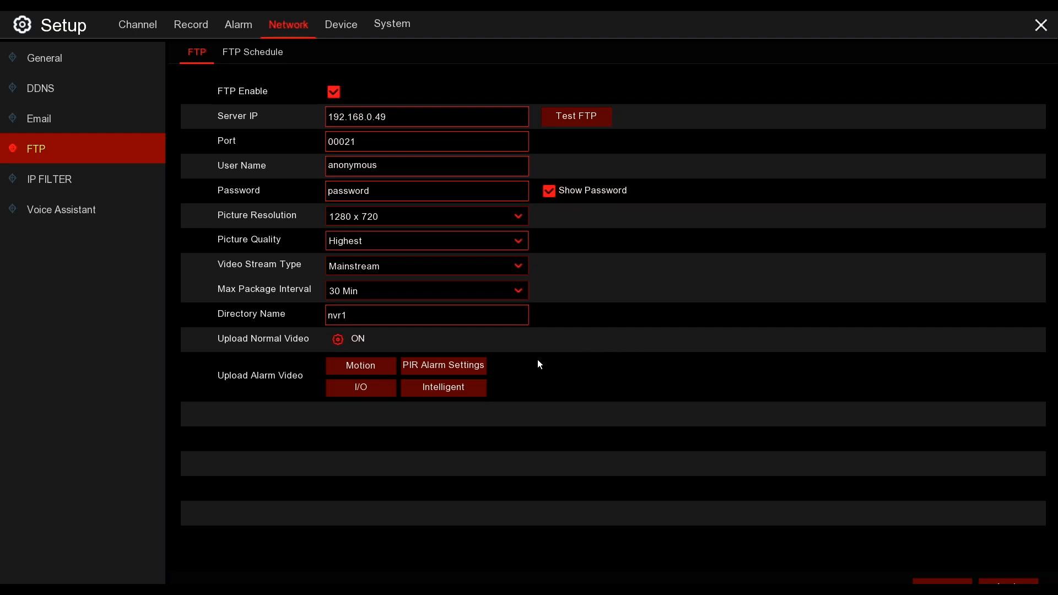
left_click(382, 365)
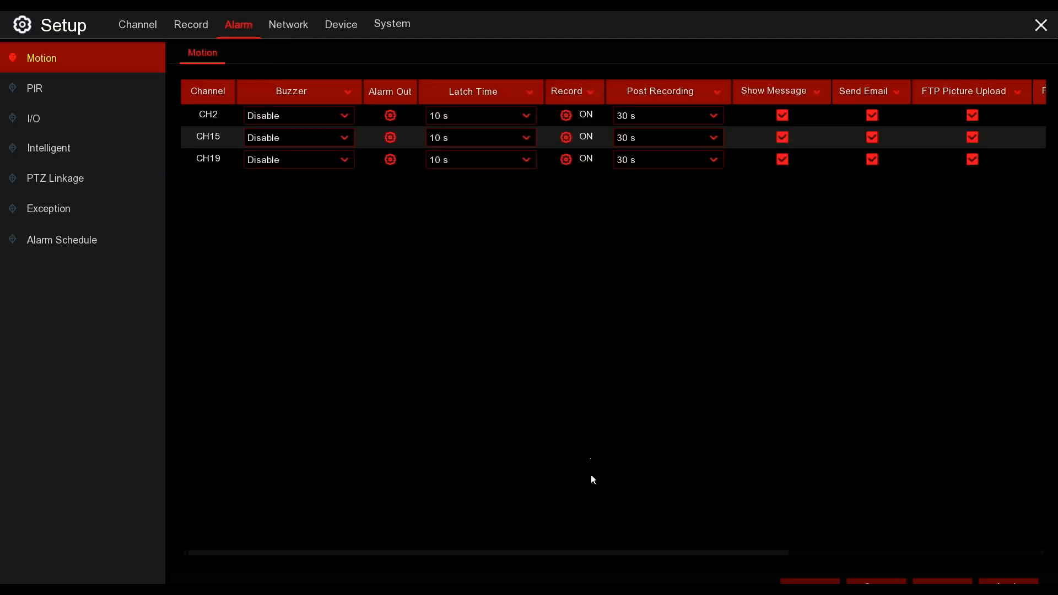
left_click_drag(639, 553, 909, 547)
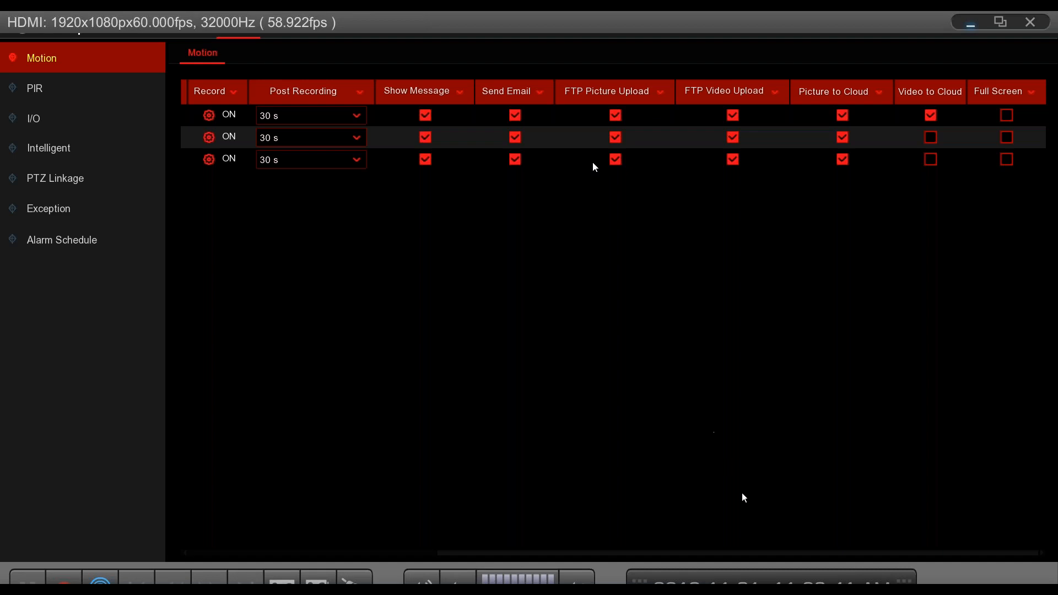
left_click_drag(888, 558, 578, 556)
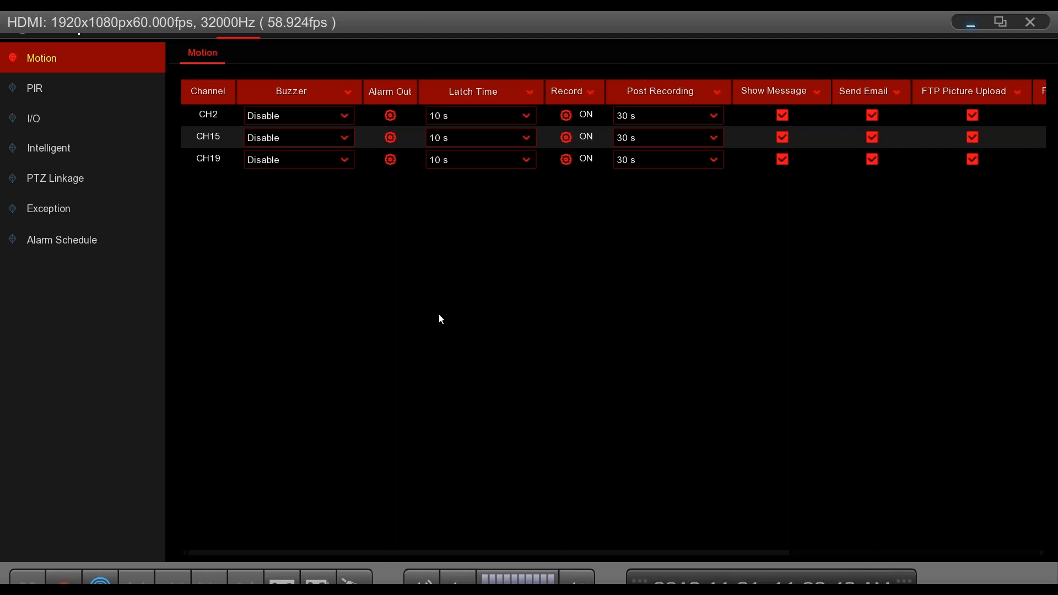
right_click(405, 264)
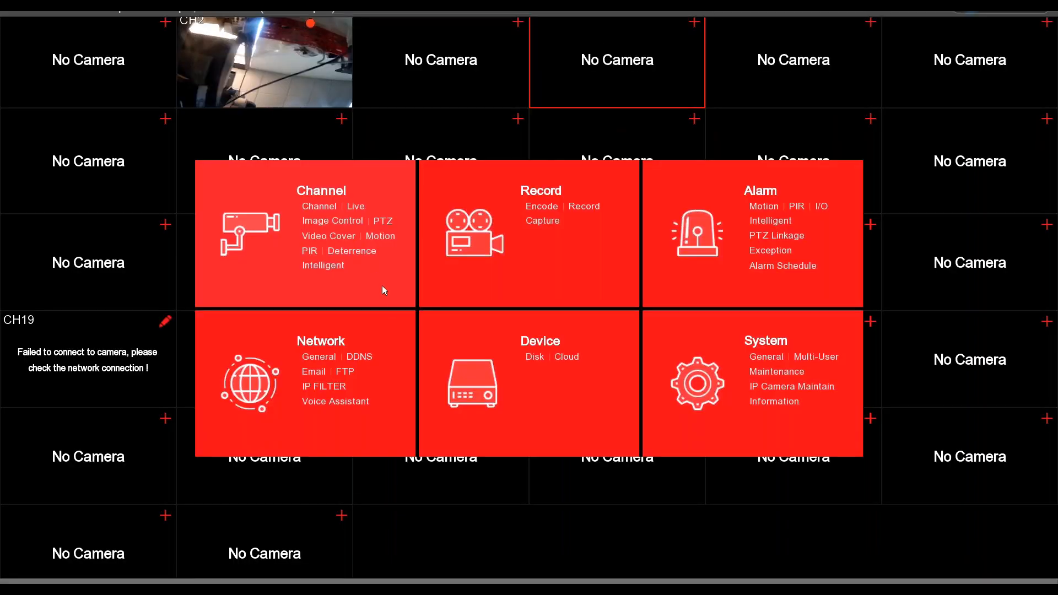
- Clear the Motion upload period from 4:00 to 19:30 on every day in the CH1 FTP schedule
left_click(353, 374)
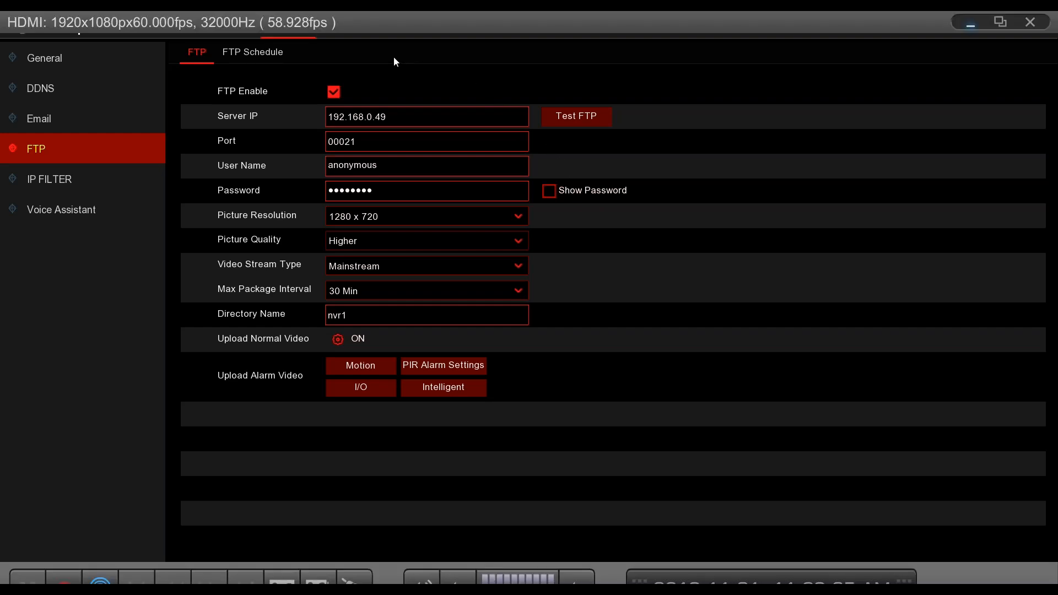
left_click(267, 57)
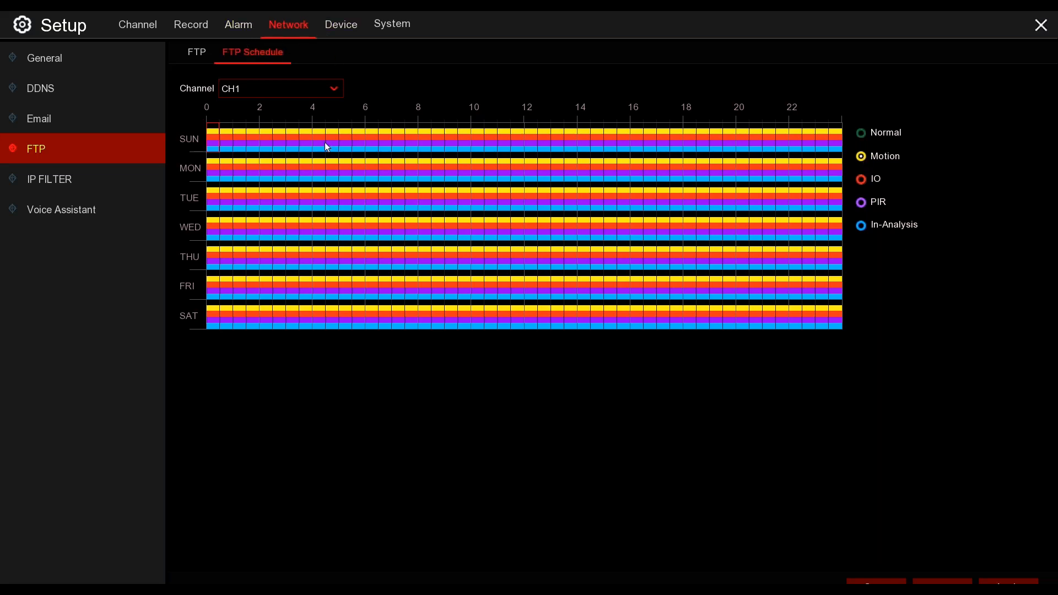
left_click_drag(320, 126, 715, 331)
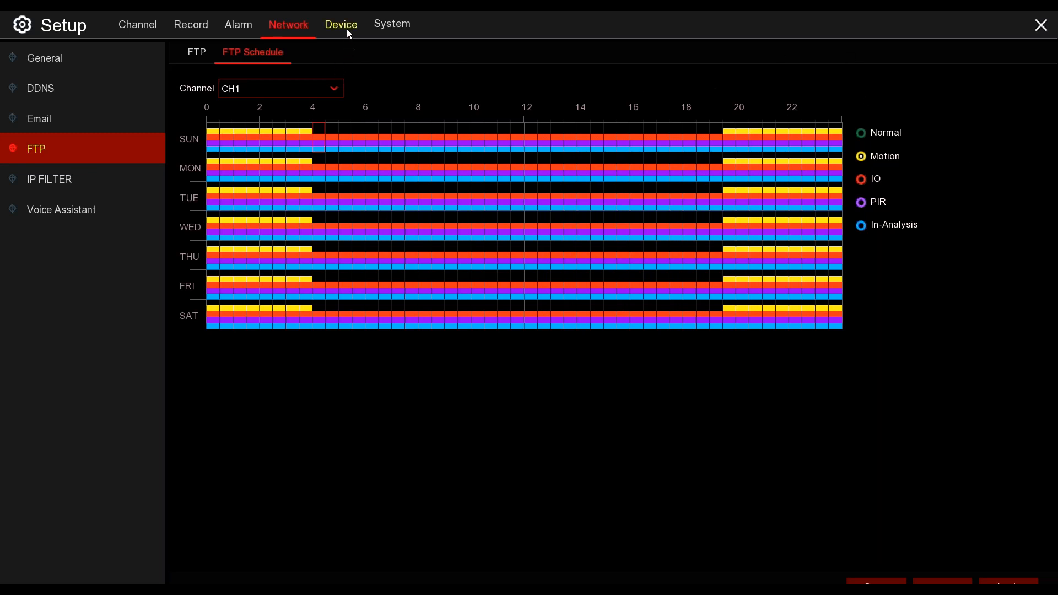
right_click(340, 69)
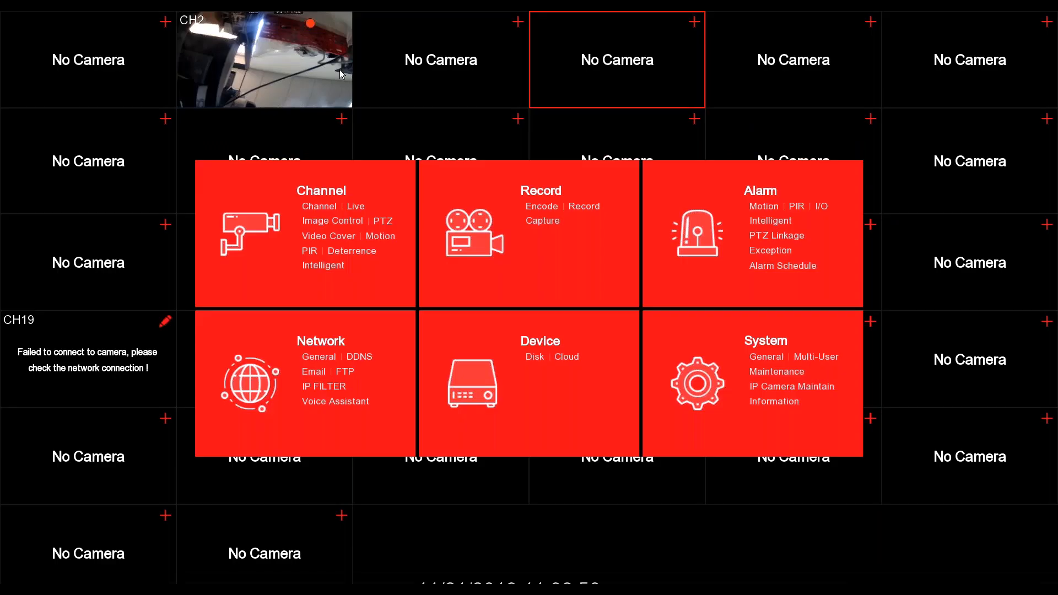
left_click(574, 358)
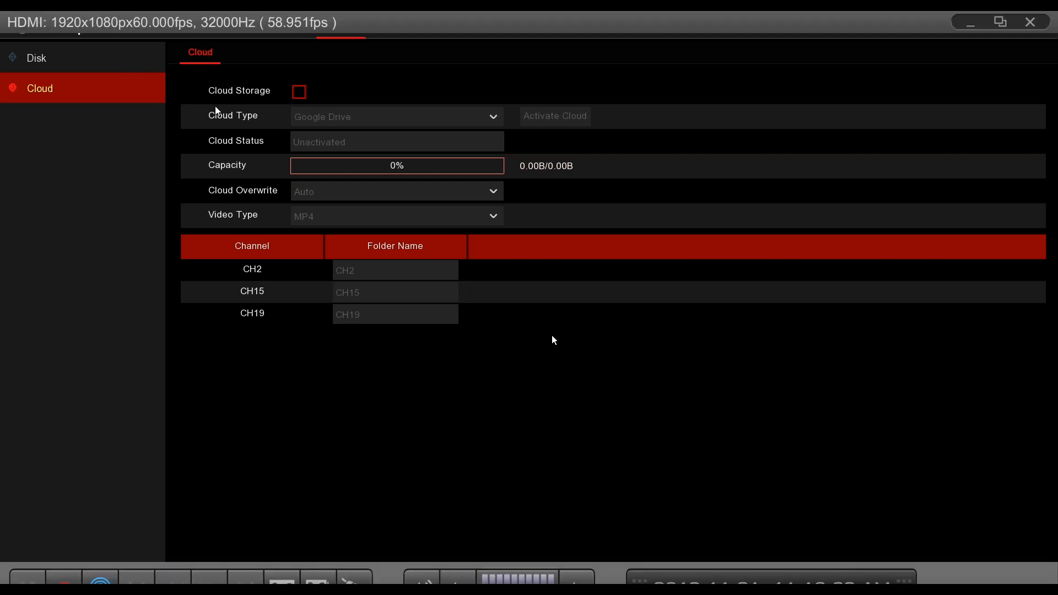
left_click(299, 92)
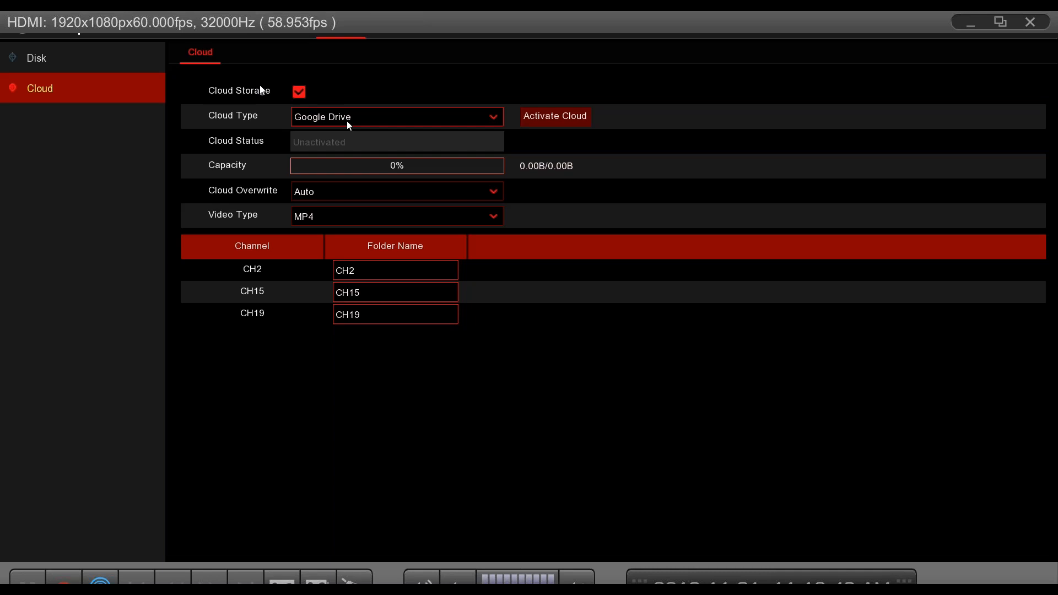
right_click(365, 92)
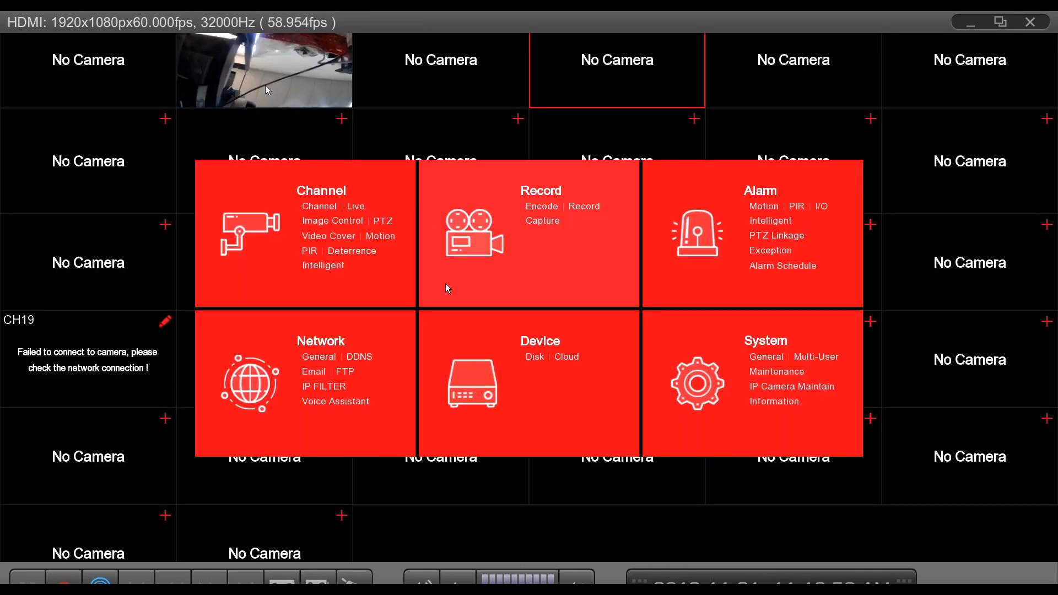
- Enable email in the recorder's network email configuration and return to the setup overview
left_click(315, 372)
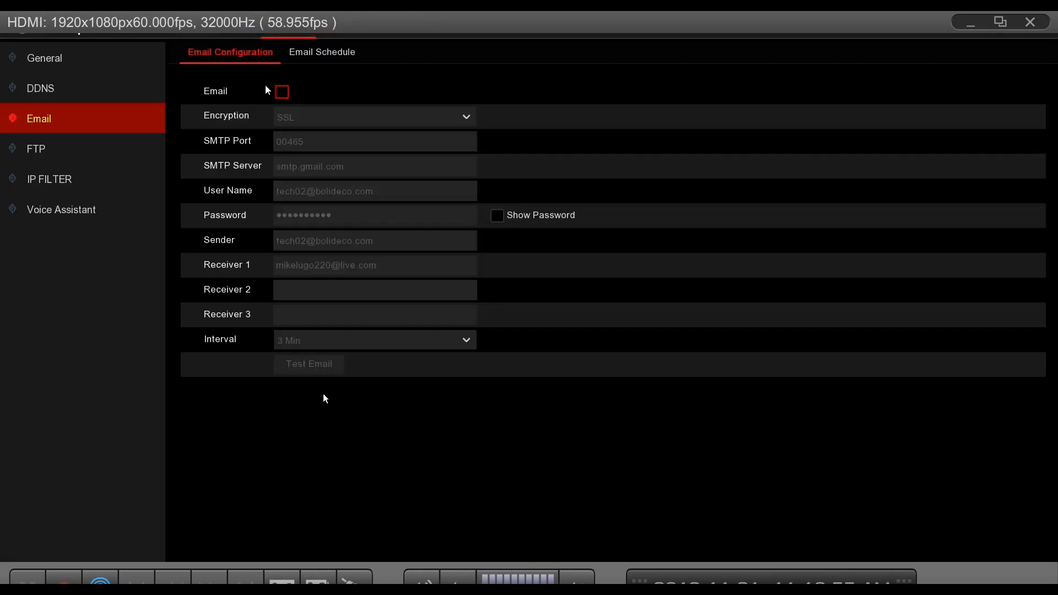
left_click(281, 93)
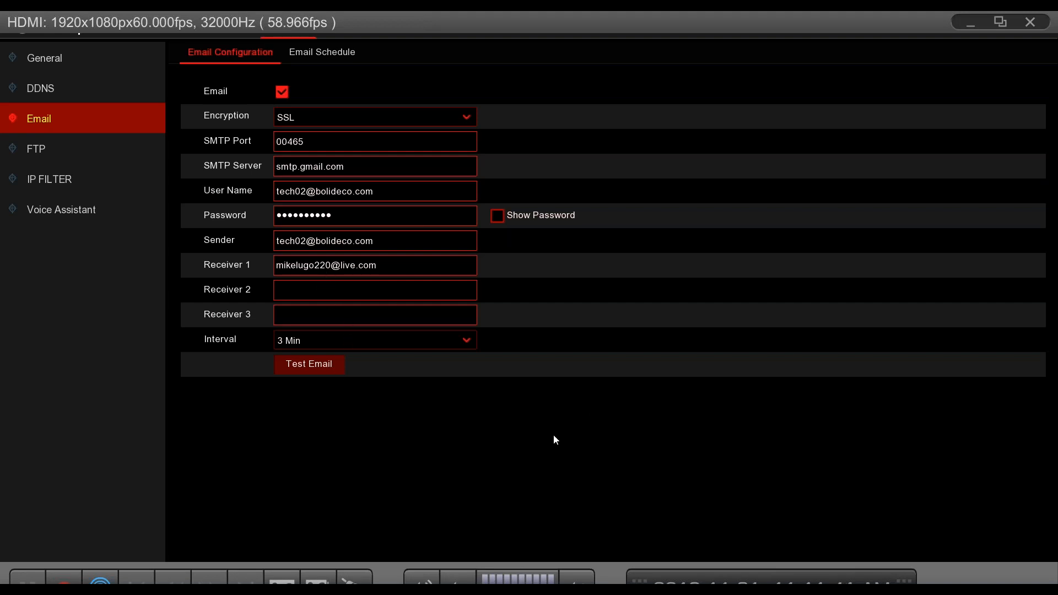
right_click(363, 222)
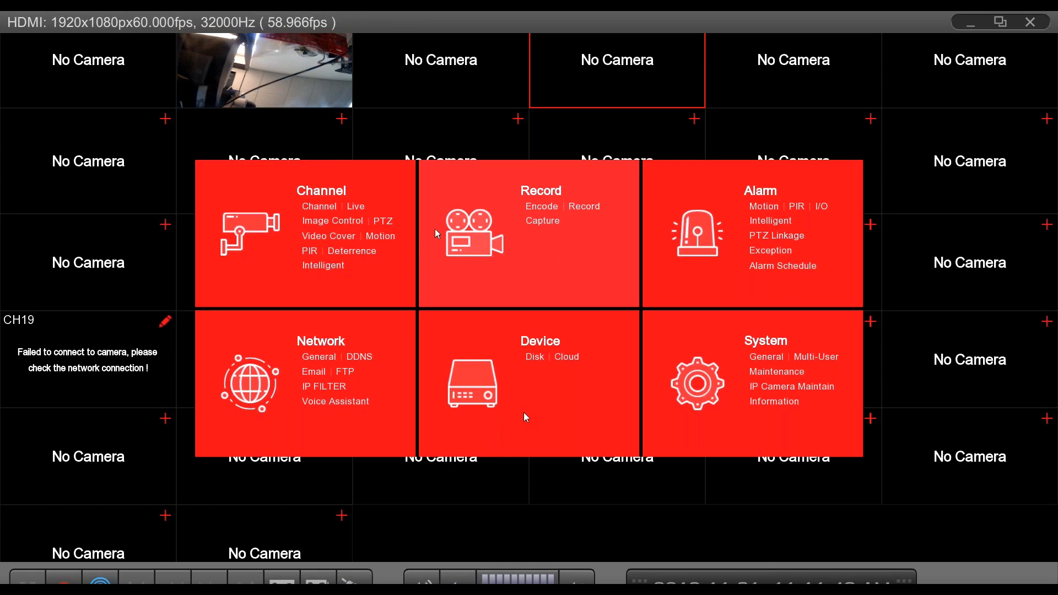
- Enable cloud storage in the recorder's device settings and check the available video types, keeping MP4
left_click(568, 357)
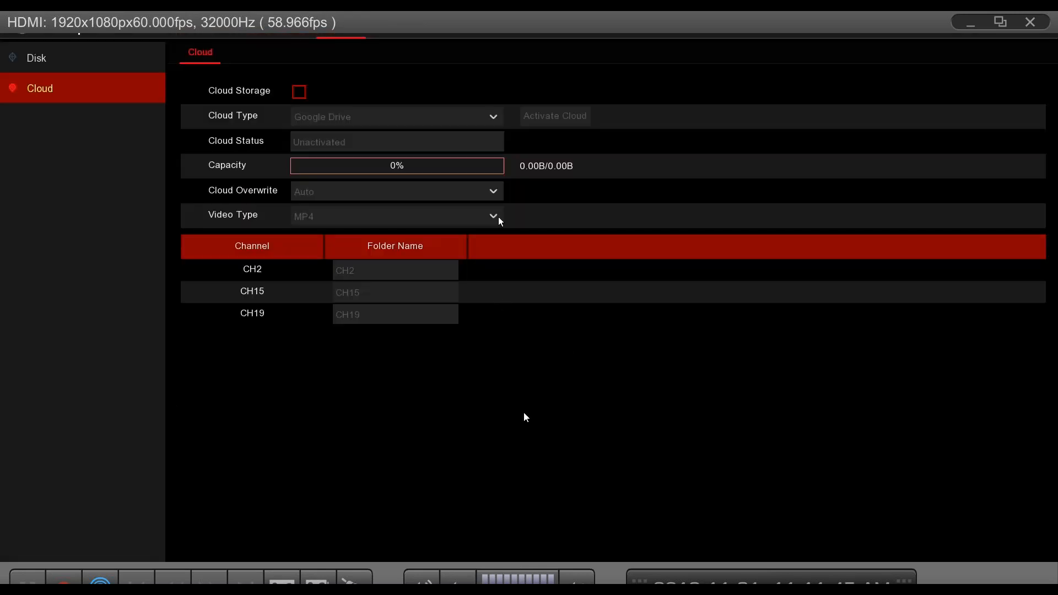
left_click(302, 92)
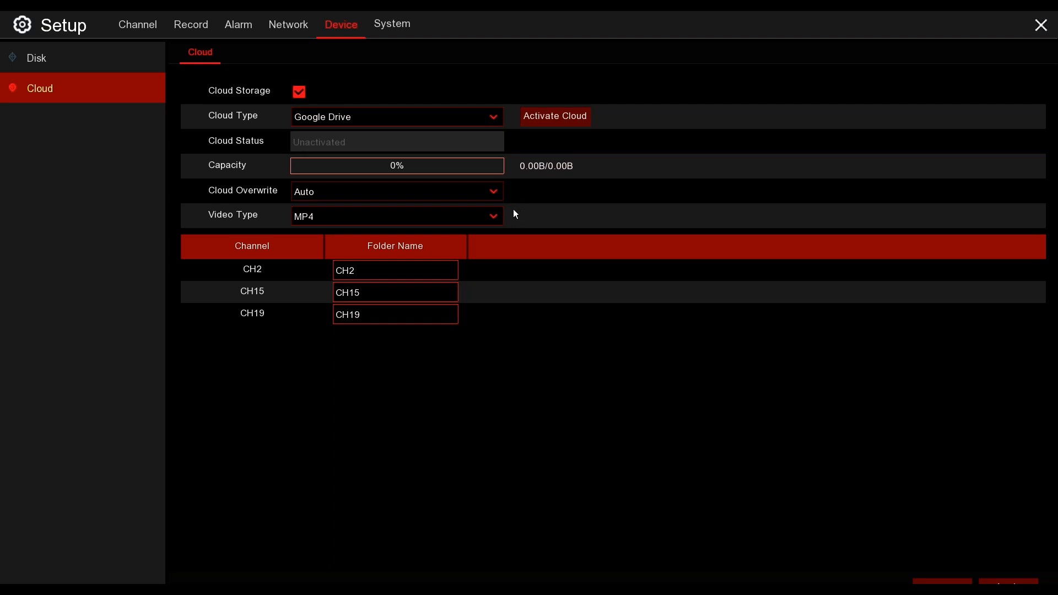
left_click(494, 217)
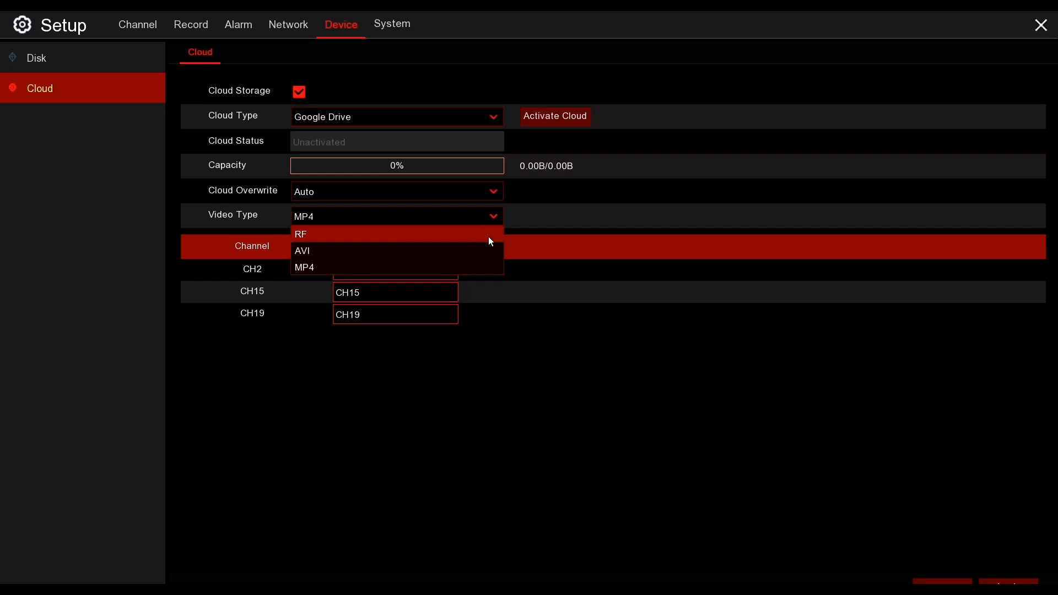
left_click(598, 269)
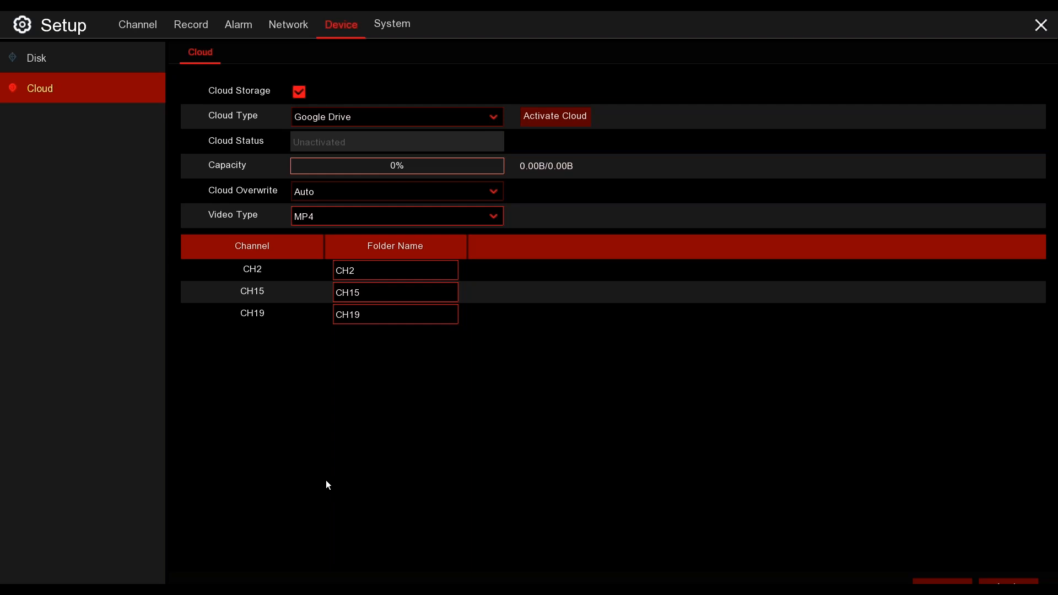
- Request Google Drive cloud activation, confirm it, and dismiss the activation mail notice
left_click(566, 118)
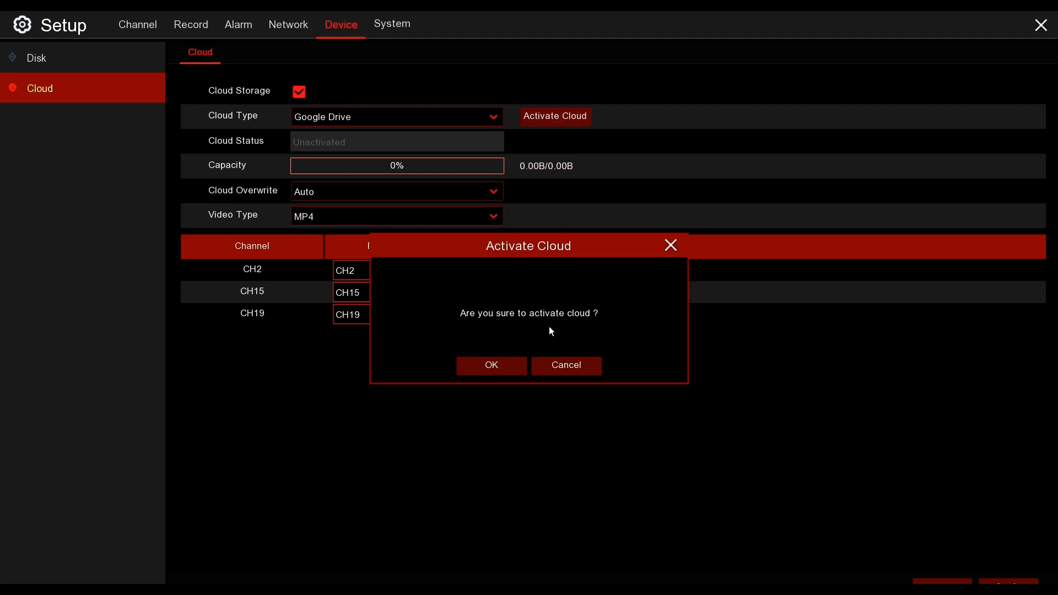
left_click(507, 367)
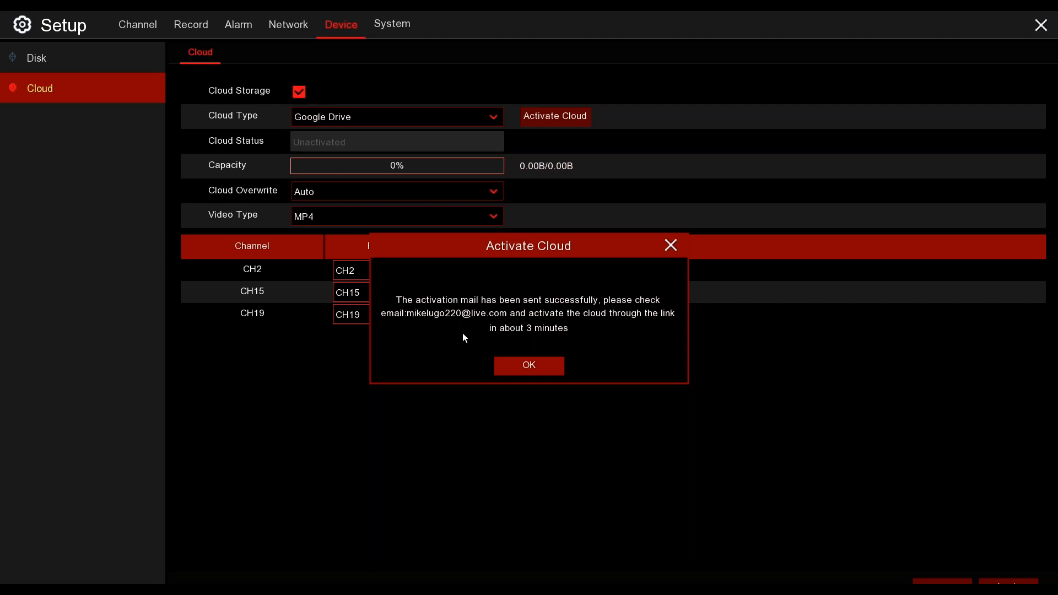
left_click(544, 372)
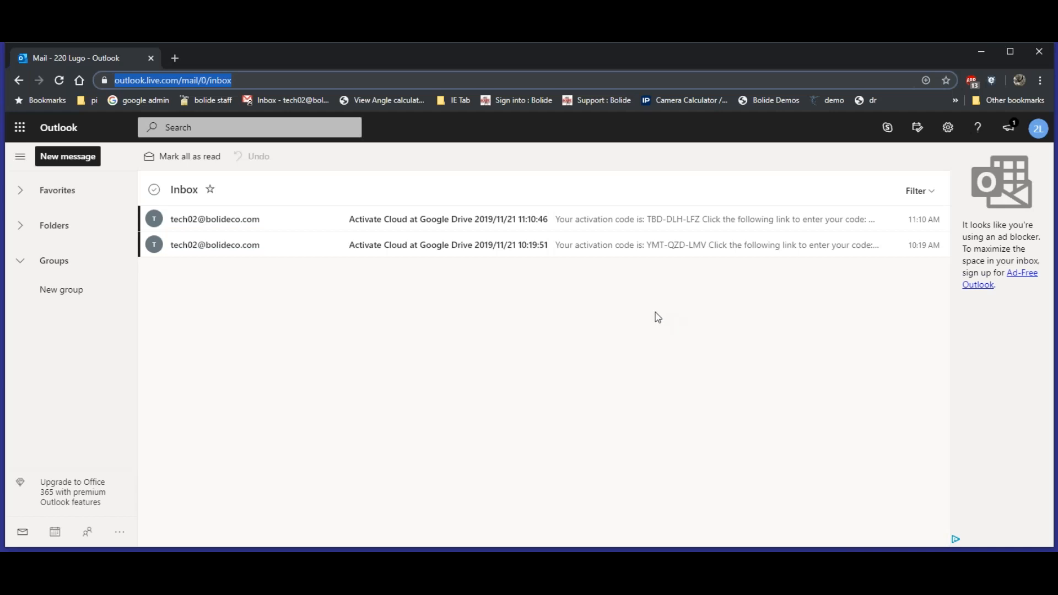
- Open the newest "Activate Cloud at Google Drive" message in Outlook, copy its activation code, and follow the Google device link
left_click(394, 234)
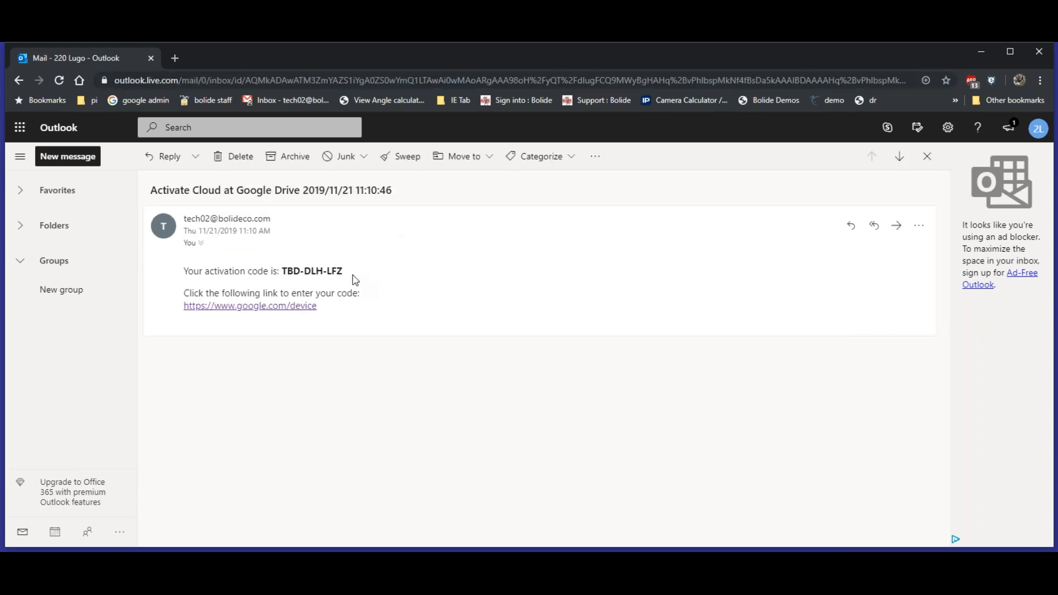
left_click_drag(349, 277, 283, 273)
key("ctrl+c")
right_click(297, 270)
left_click(319, 277)
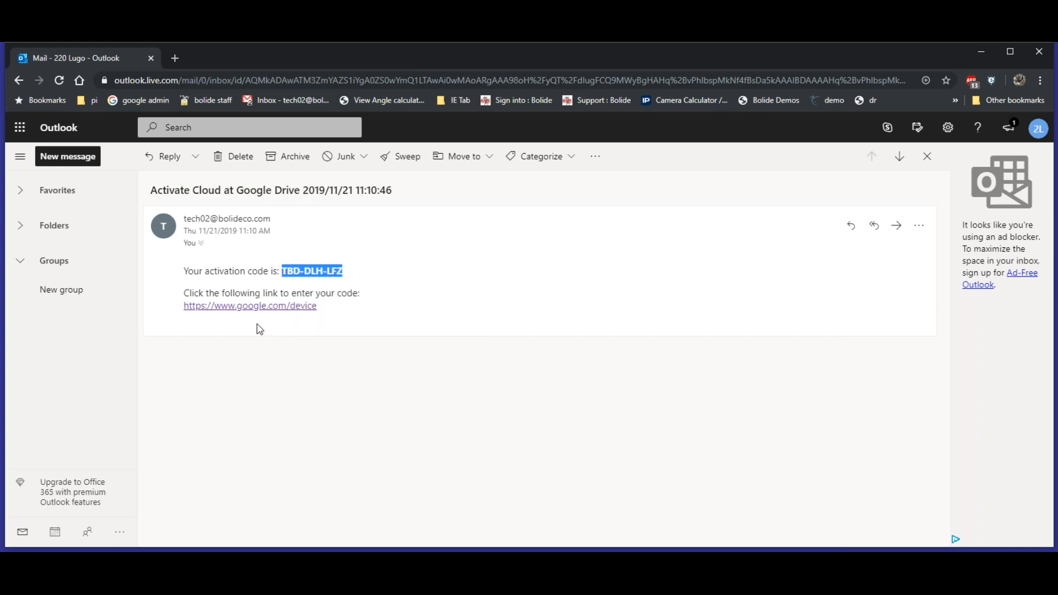
left_click(251, 305)
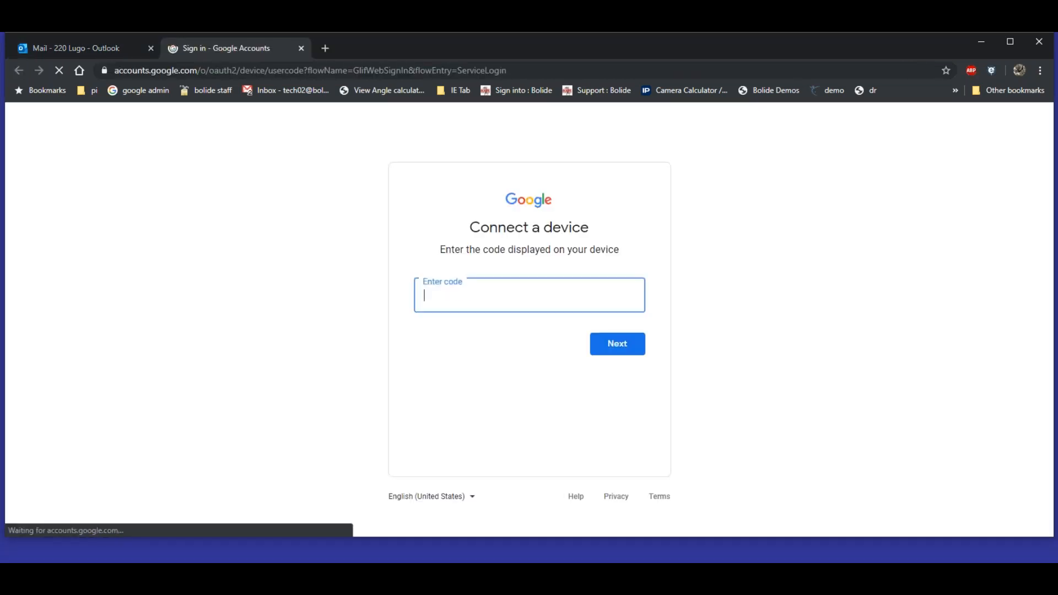
right_click(478, 300)
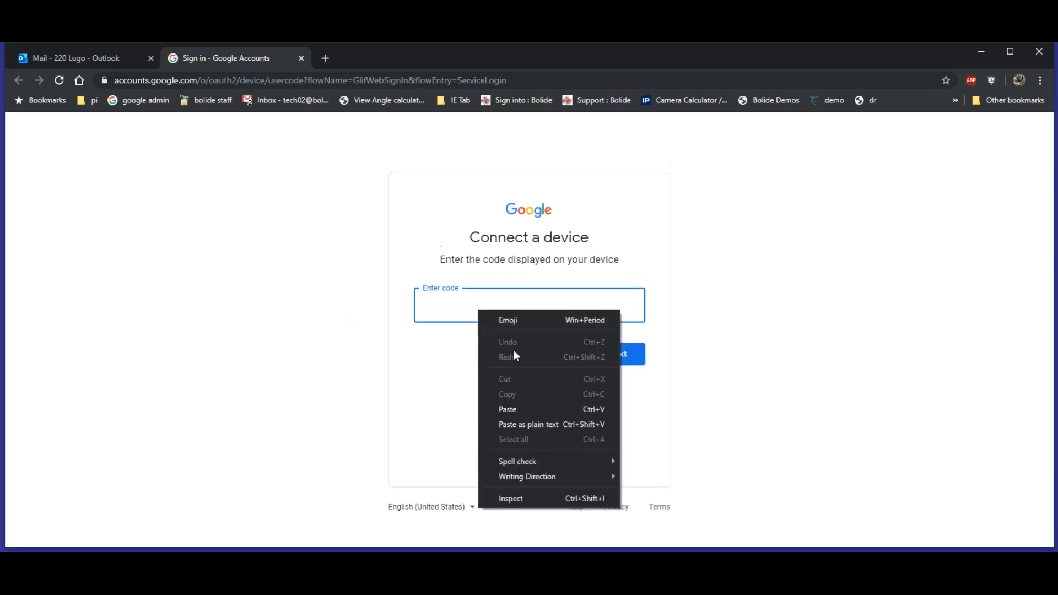
left_click(531, 400)
left_click(606, 359)
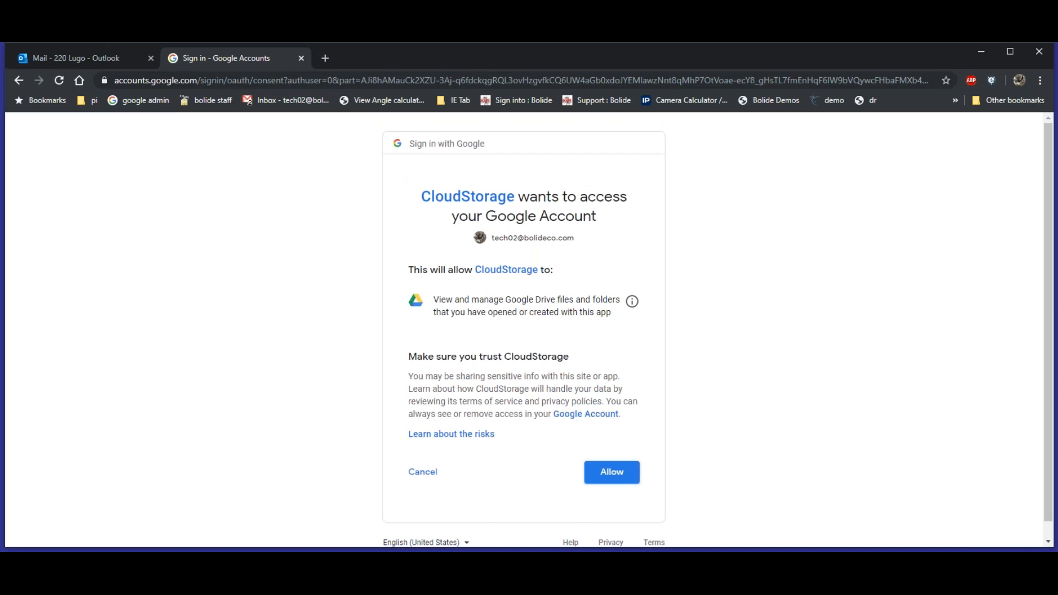
left_click(633, 477)
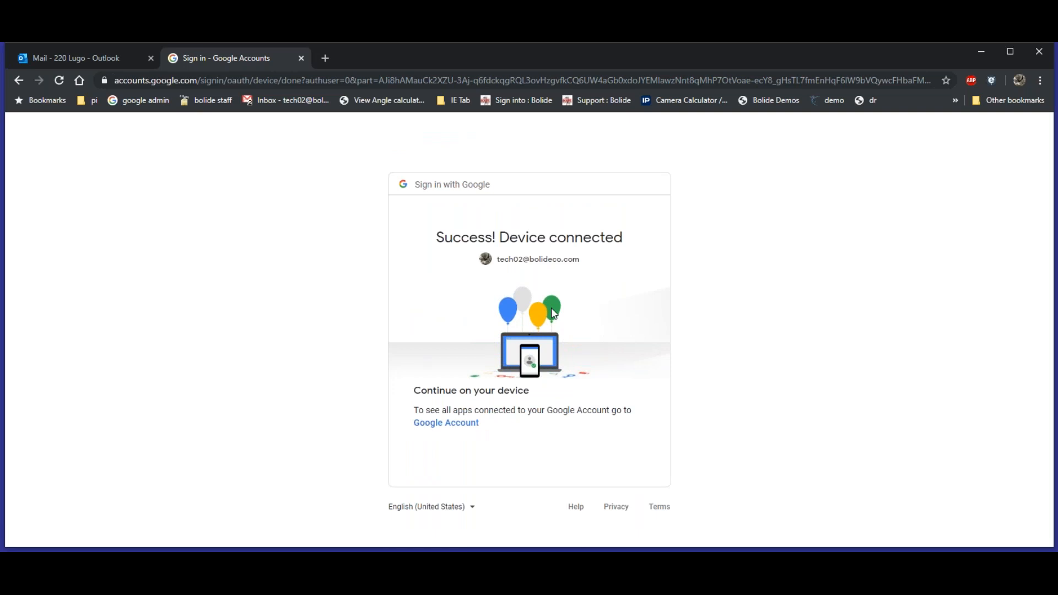
- Switch back to the recorder, apply the Google Drive cloud storage settings, and leave the setup
key("alt+Tab")
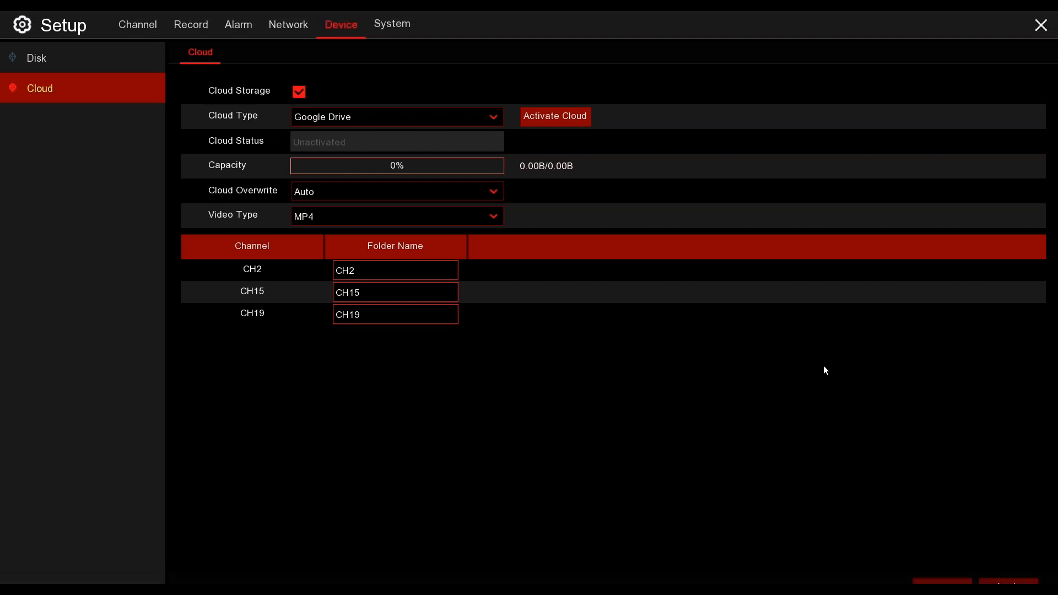
left_click(1008, 585)
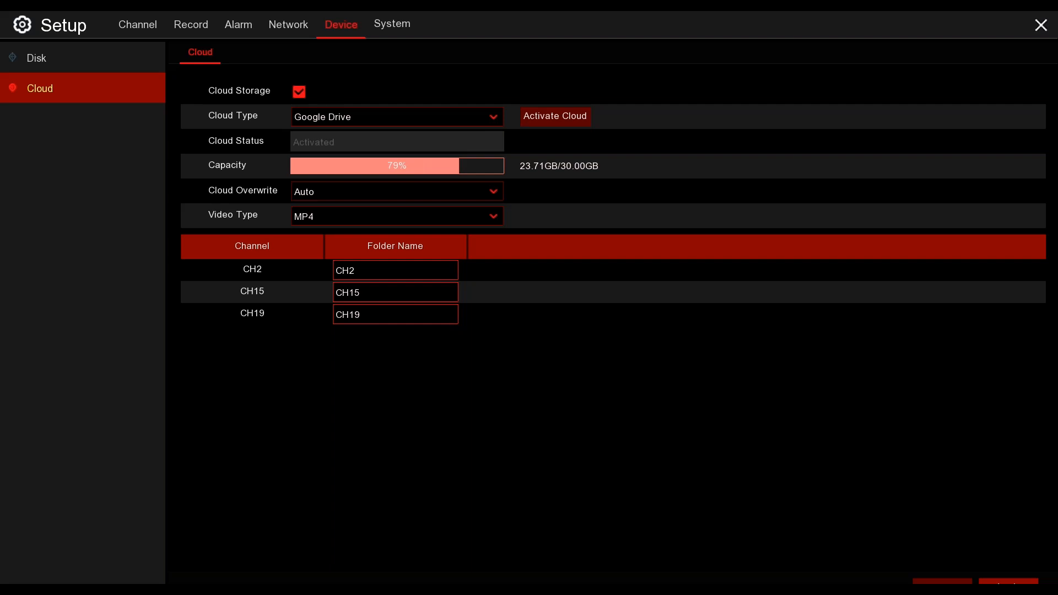
key("Escape")
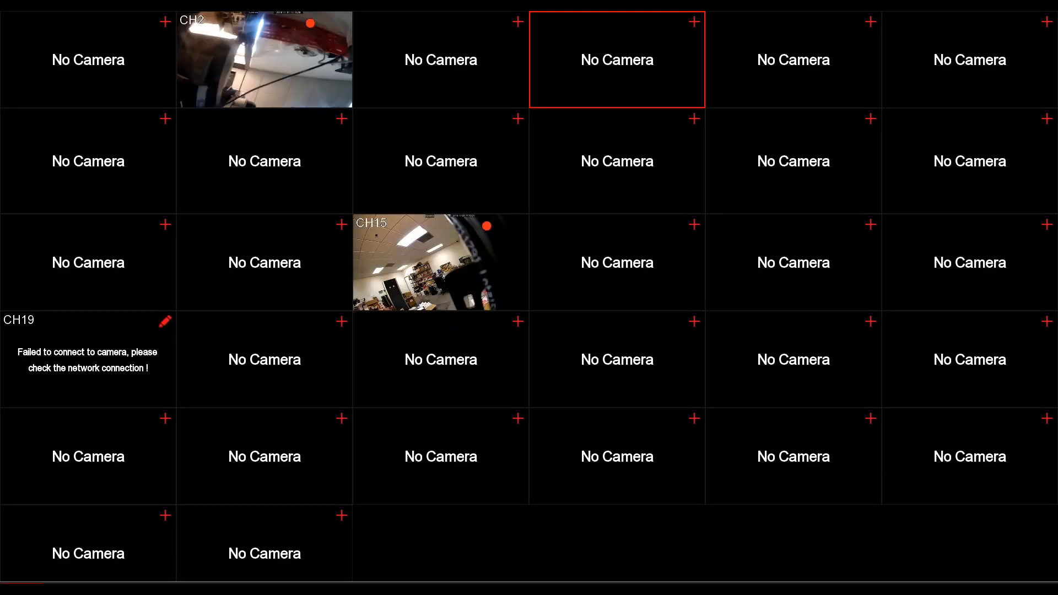
- Reopen the recorder's cloud settings to check the cloud status and capacity, then close them
left_click(15, 588)
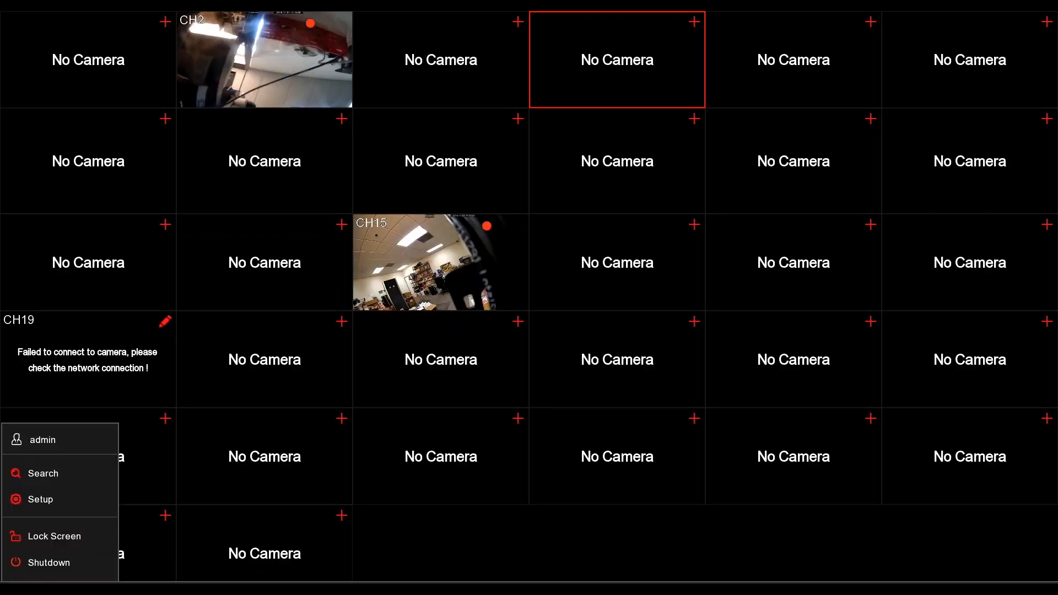
left_click(73, 493)
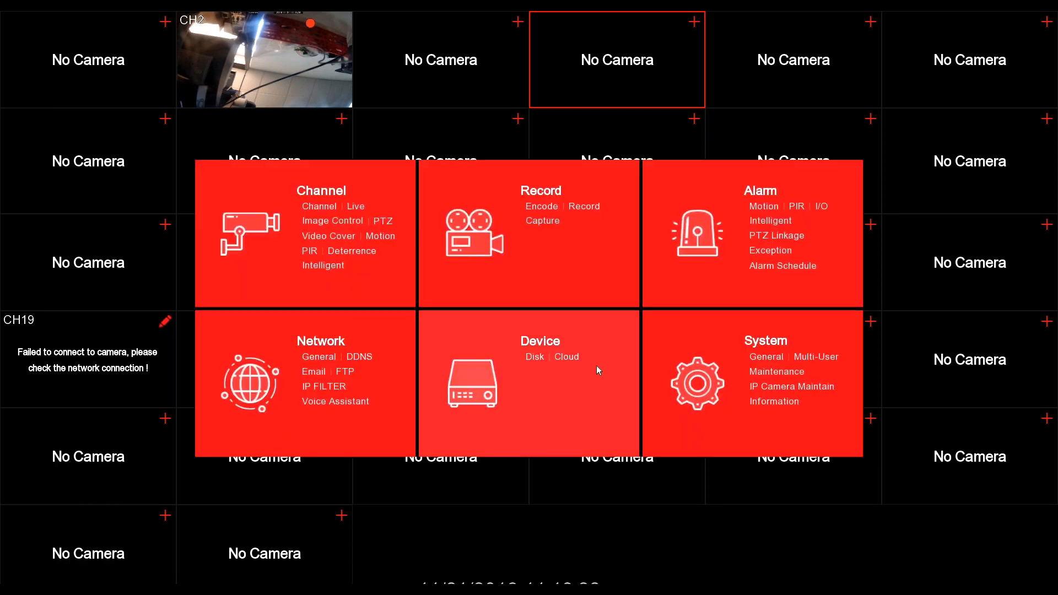
left_click(567, 357)
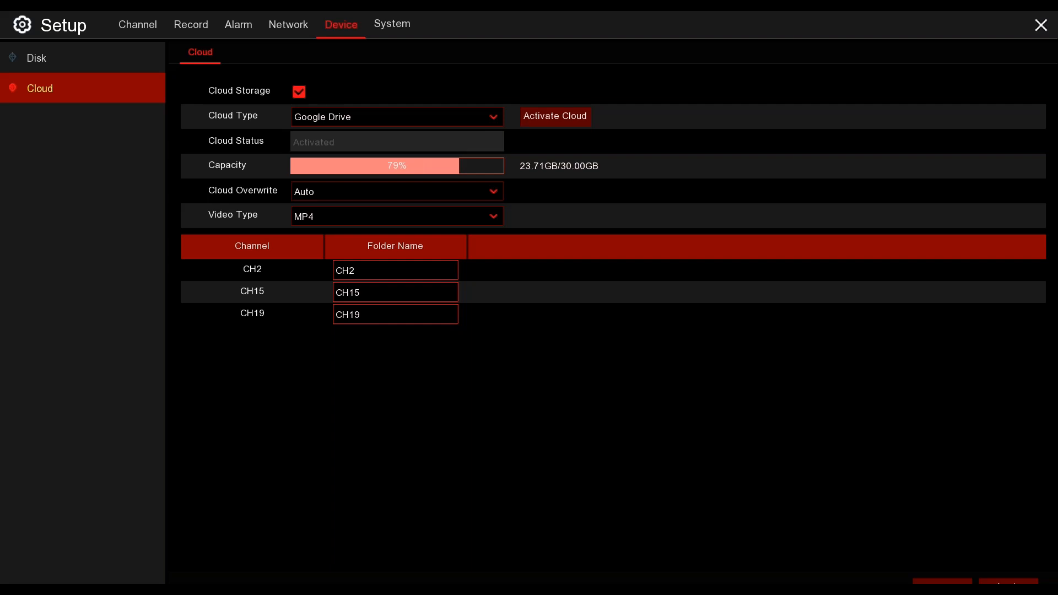
key("Escape")
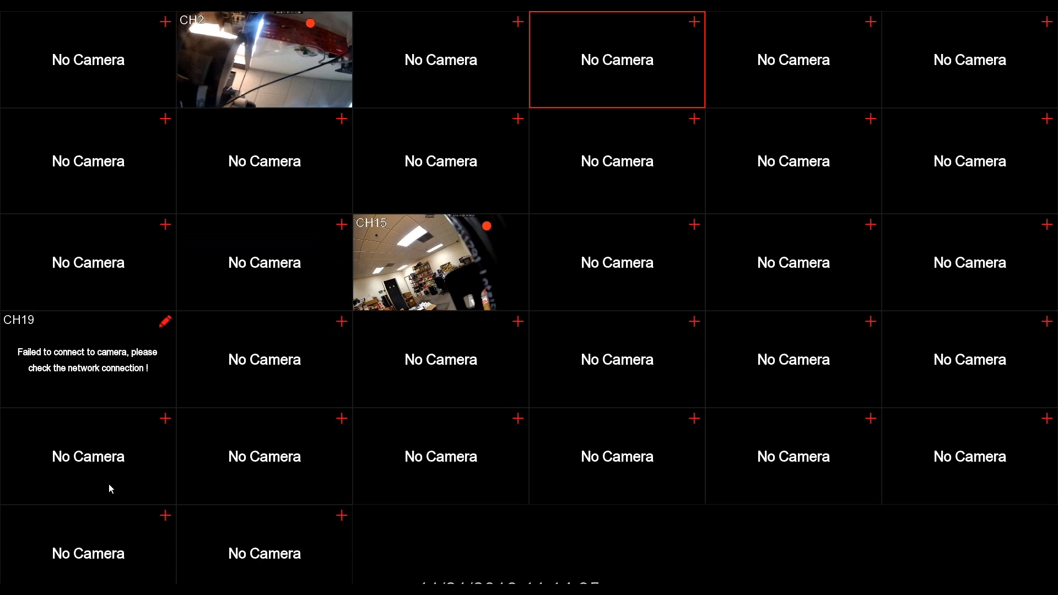
- Open the recorder's setup overview from the live view
left_click(22, 583)
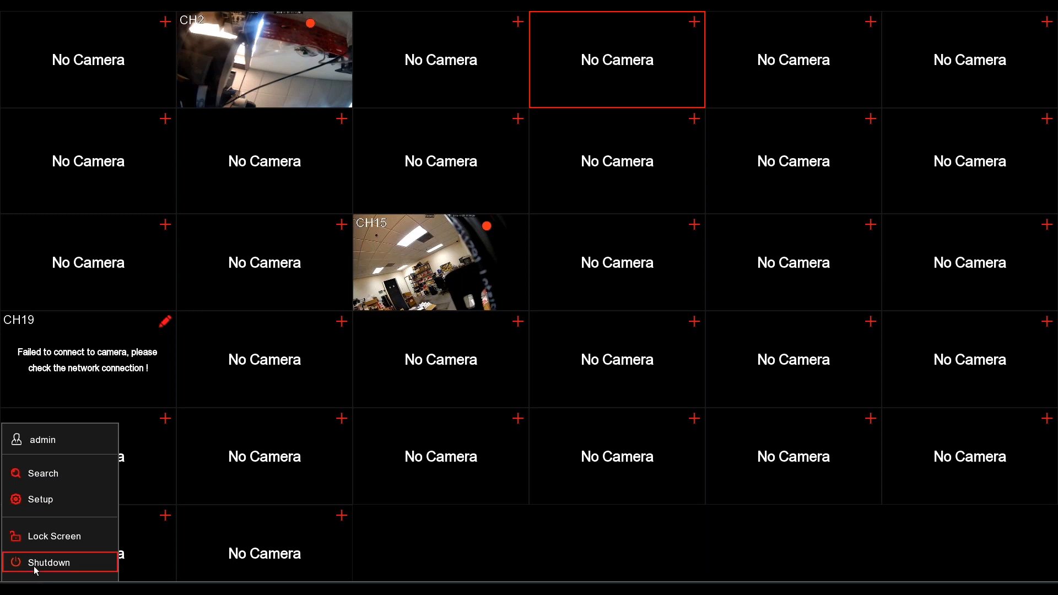
left_click(69, 493)
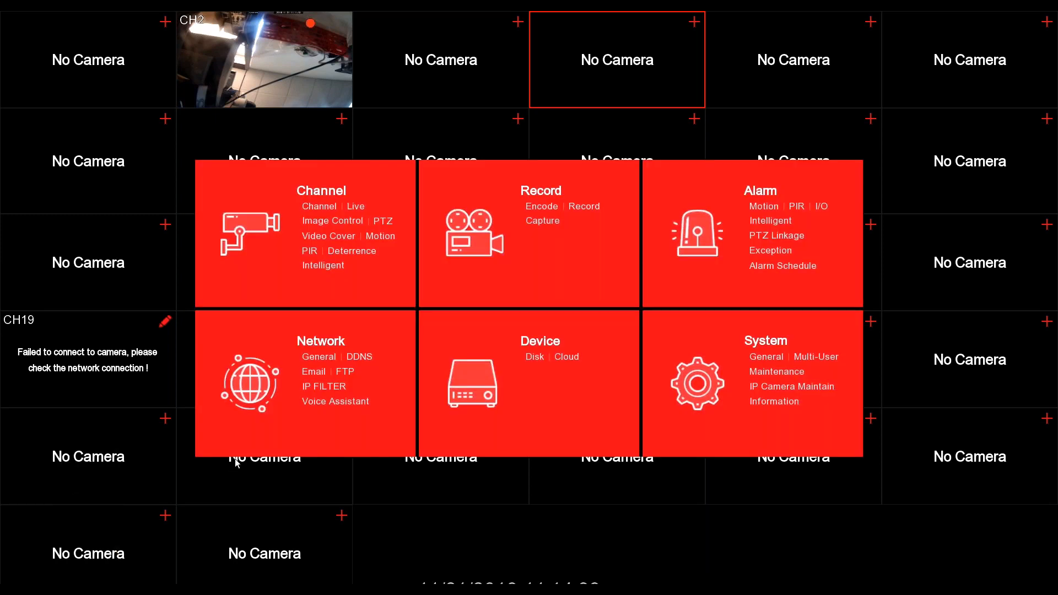